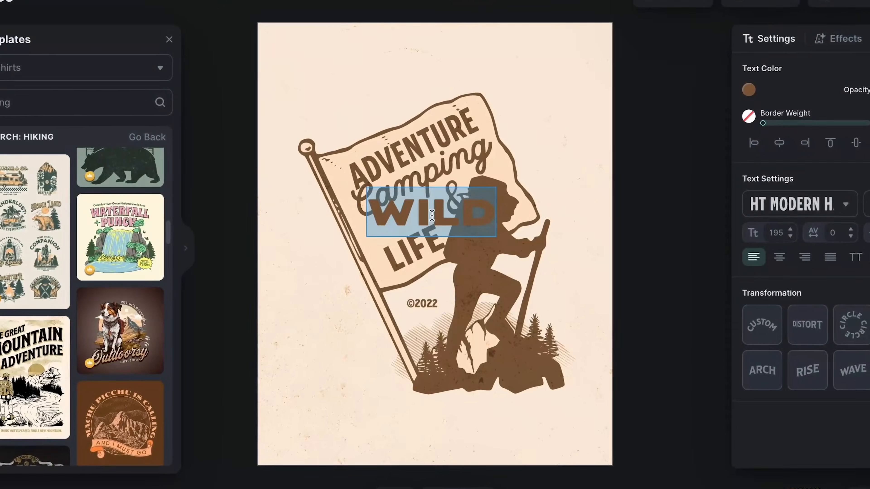
type("WITH")
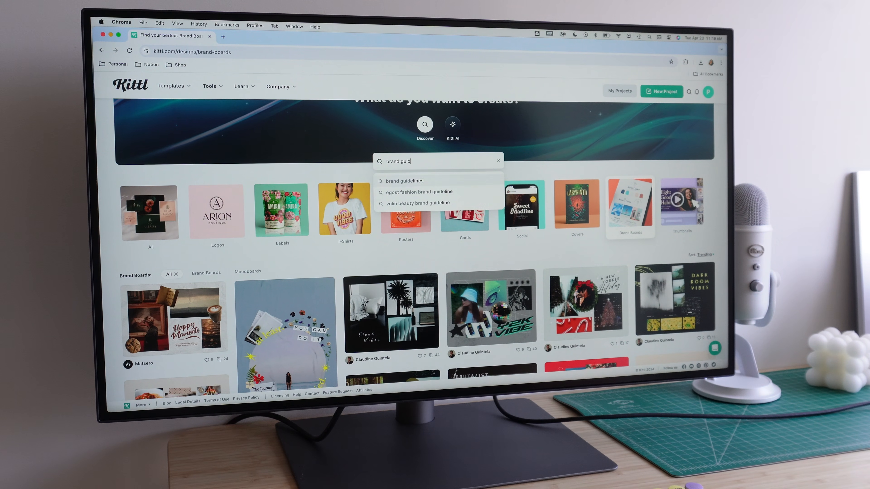
- Search the Kittl brand board designs for "brand guidelines" and browse the matching templates
type("elines")
key("Return")
scroll(543, 156, "down", 10)
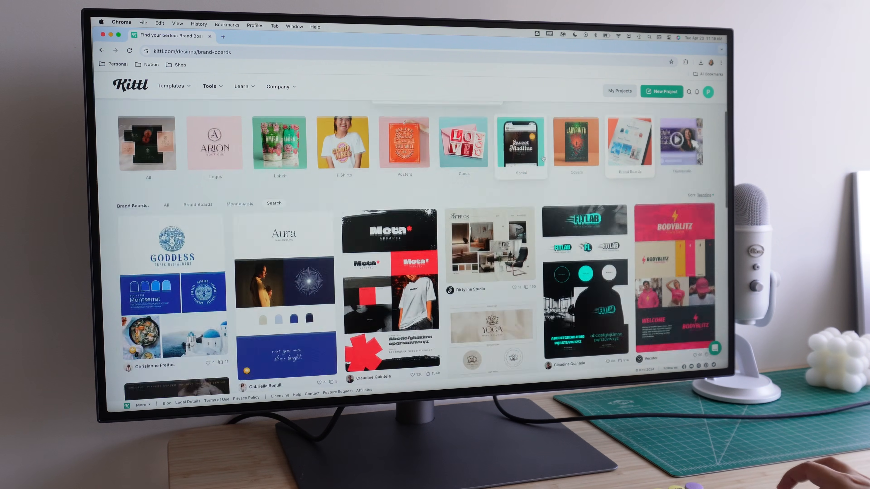
scroll(546, 179, "down", 6)
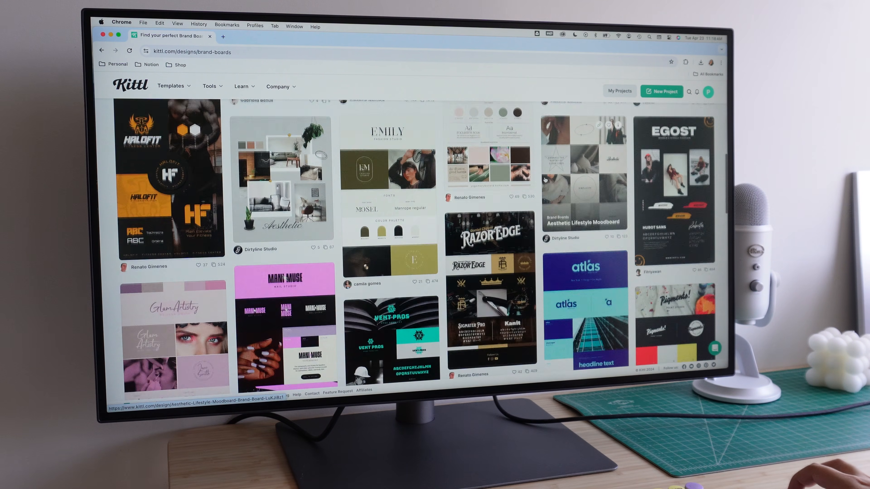
scroll(433, 254, "down", 10)
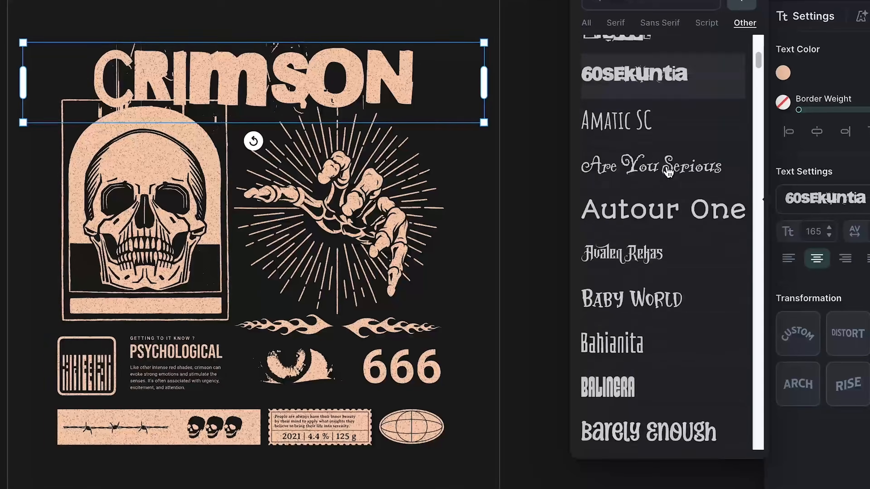
scroll(661, 165, "down", 15)
scroll(660, 160, "down", 15)
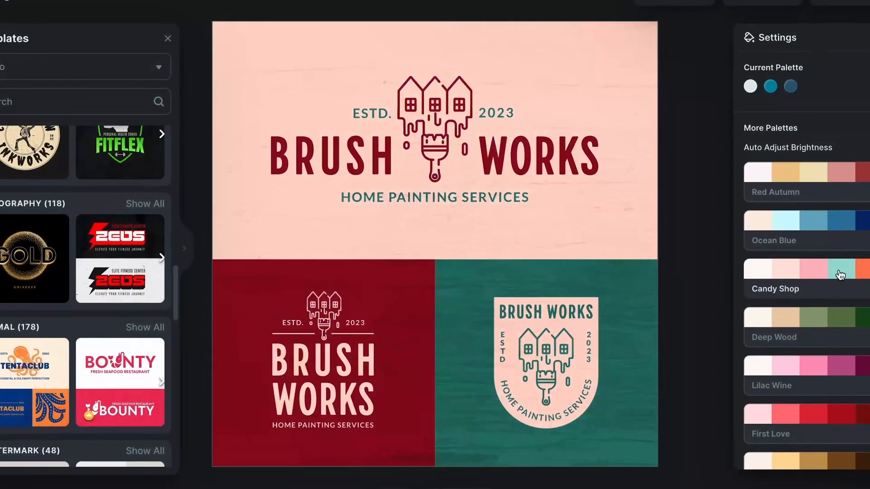
- Try several ready-made color palettes on the opened logo and t-shirt template designs
scroll(821, 329, "down", 5)
left_click(802, 383)
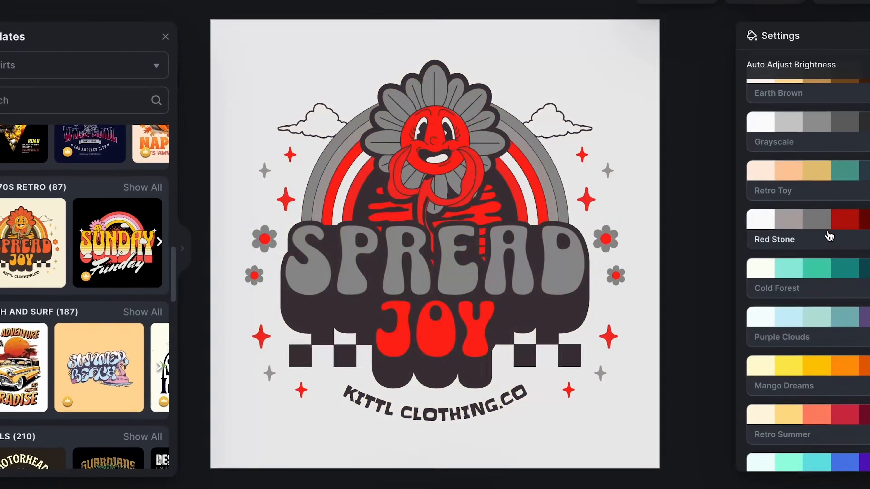
scroll(808, 308, "down", 1)
left_click(808, 341)
scroll(803, 377, "down", 3)
left_click(803, 404)
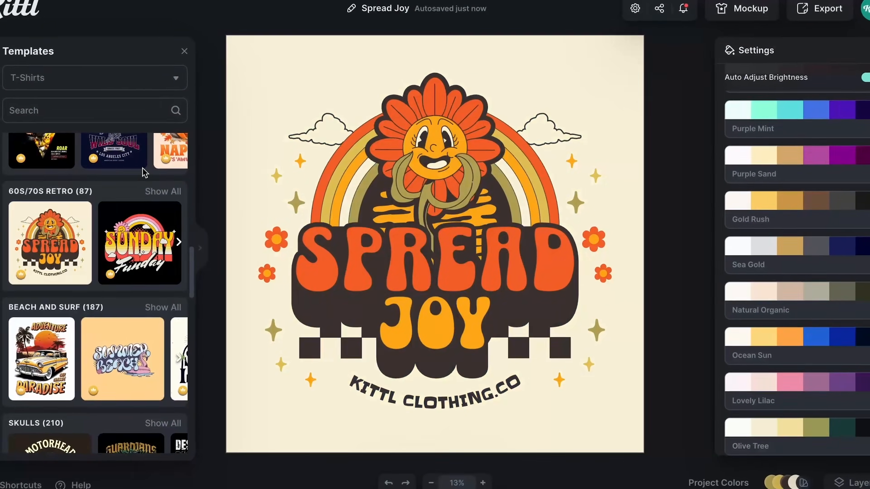
left_click(94, 81)
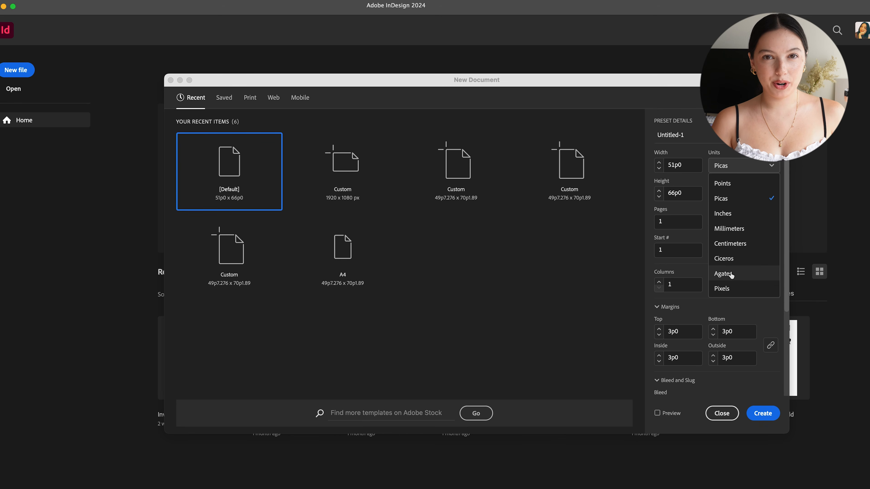
- Create a 1920 x 1080 px landscape document without facing pages in Adobe InDesign and extend it to five pages
left_click(722, 288)
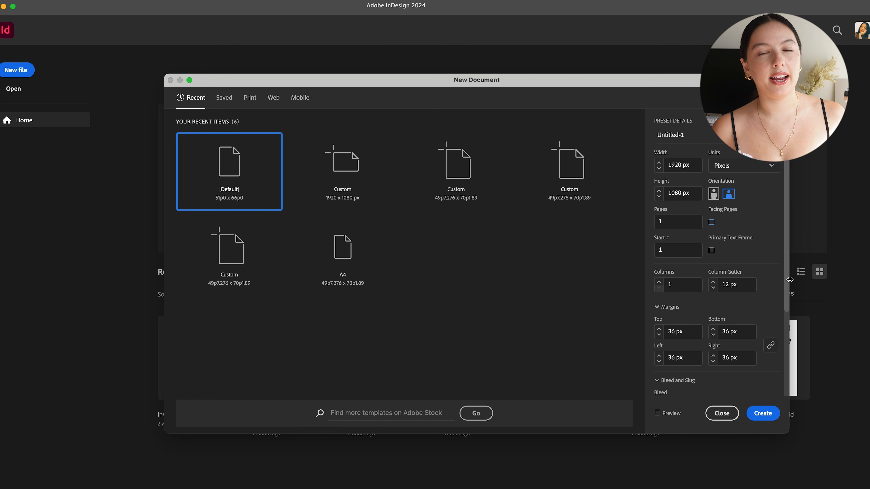
left_click_drag(788, 283, 785, 327)
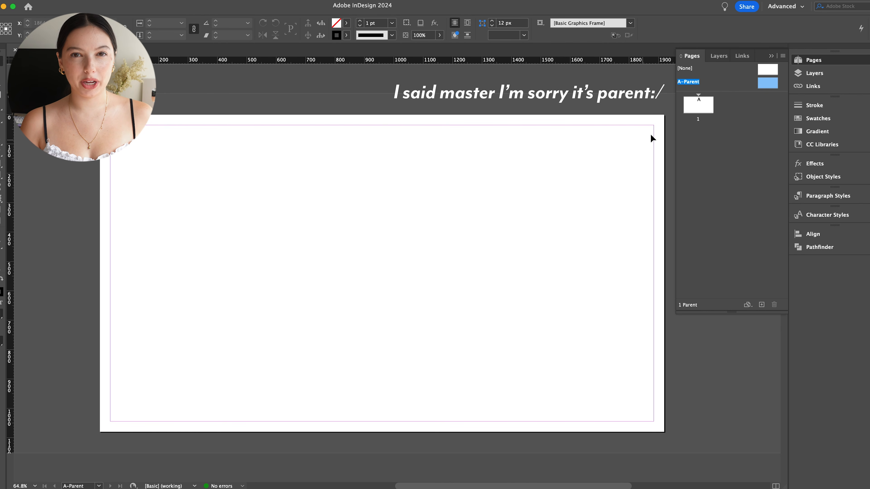
left_click(762, 305)
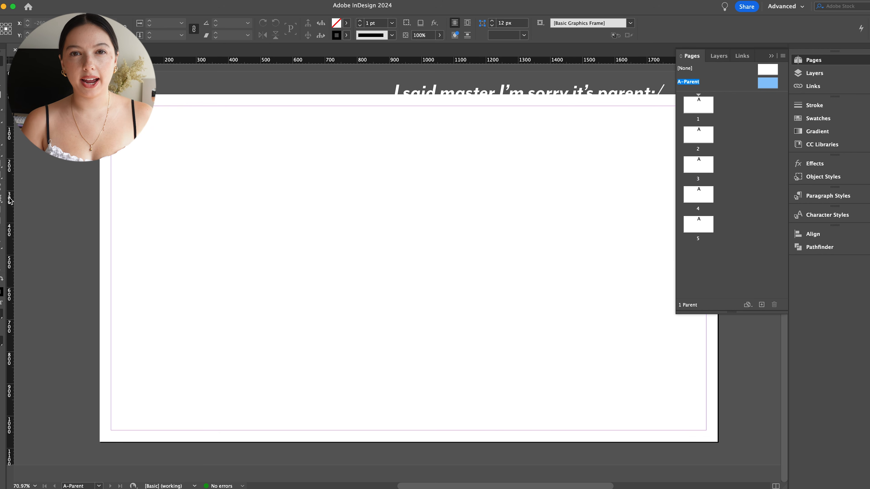
- Place a vertical guide at X 960 px and a horizontal centre guide on A-Parent, and check them on the document pages
left_click_drag(9, 192, 287, 191)
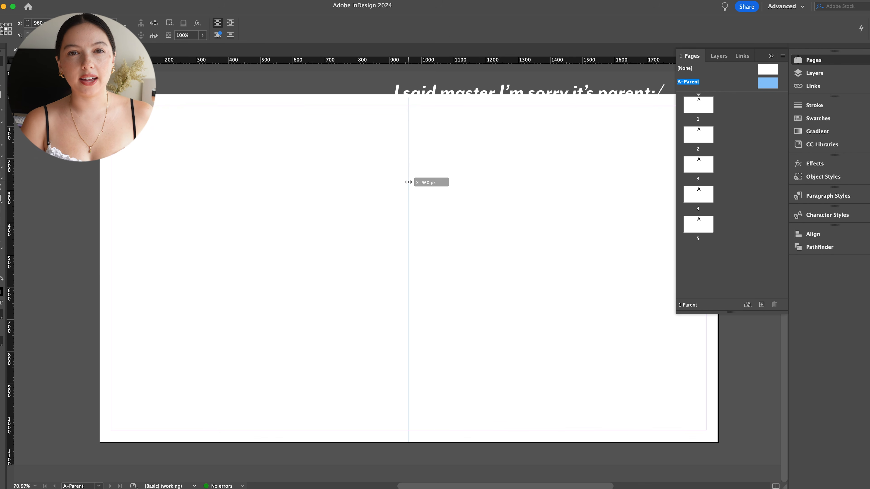
scroll(418, 220, "down", 3)
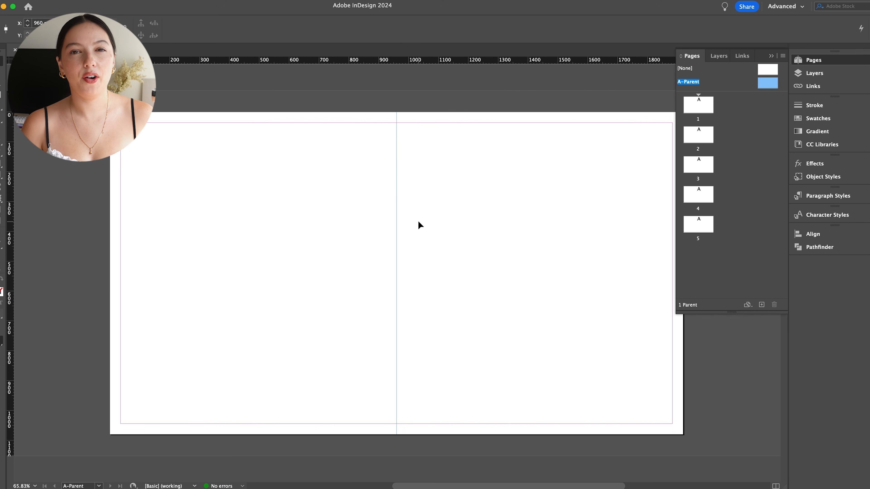
left_click_drag(379, 242, 380, 242)
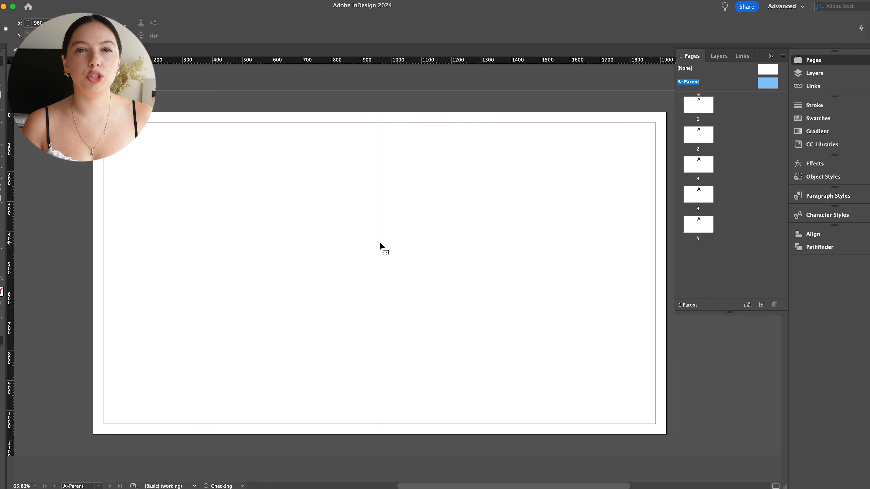
left_click_drag(423, 61, 434, 227)
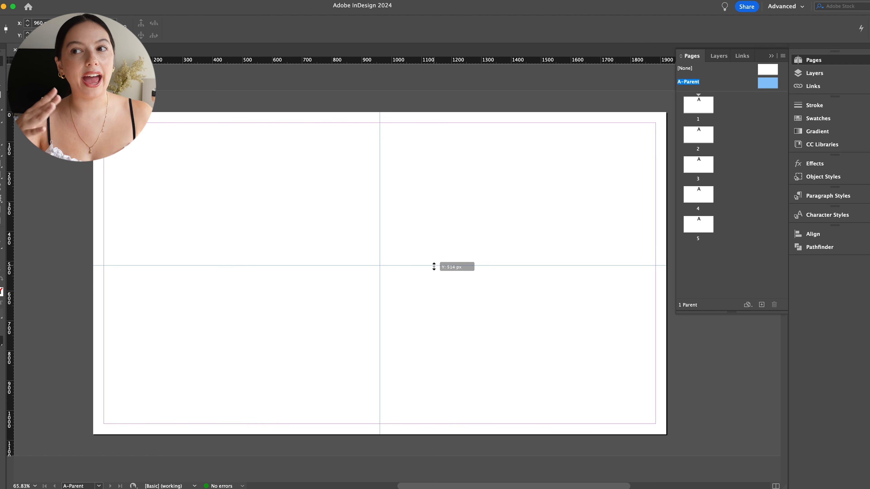
double_click(697, 104)
left_click(697, 163)
double_click(768, 83)
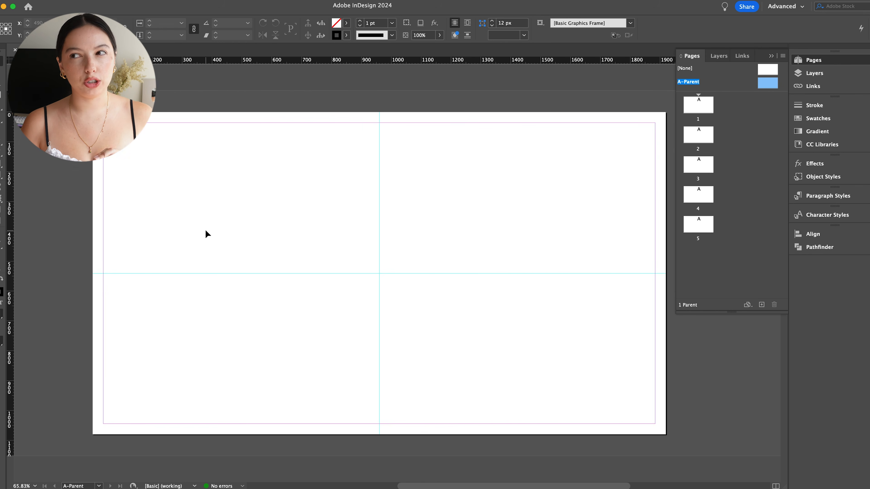
- Add a small text frame reading 01 at the lower-right margin corner of A-Parent and set it in Mr Eaves
key("t")
left_click_drag(637, 409, 655, 423)
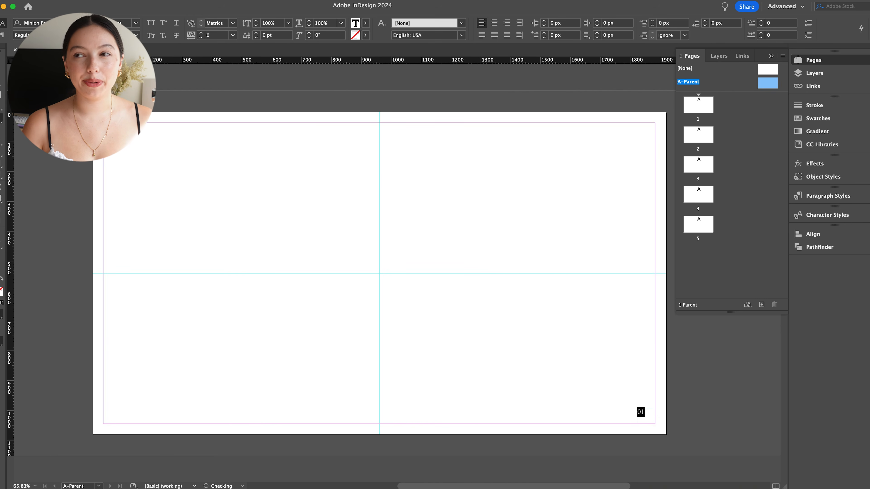
left_click(83, 23)
left_click(59, 66)
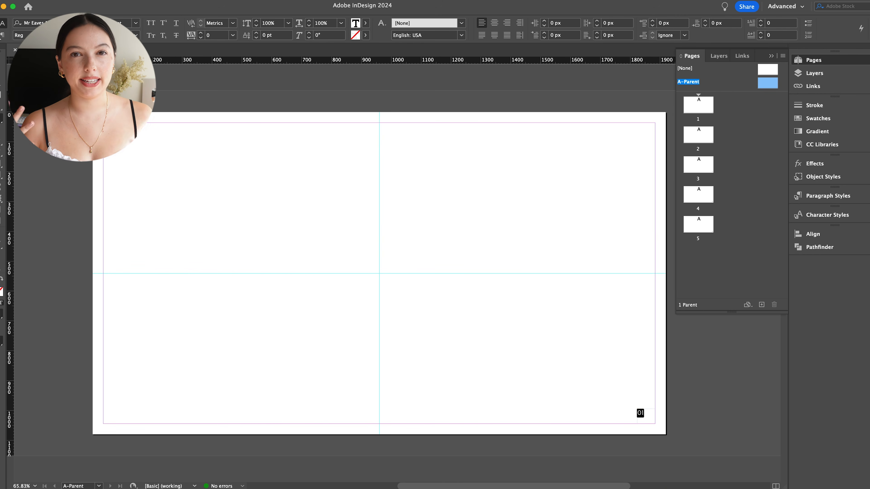
- Centre the 01 text in its frame and move the shrunken frame snugly into the lower-right margin corner
left_click(3, 34)
left_click(30, 23)
left_click(3, 23)
left_click(1, 63)
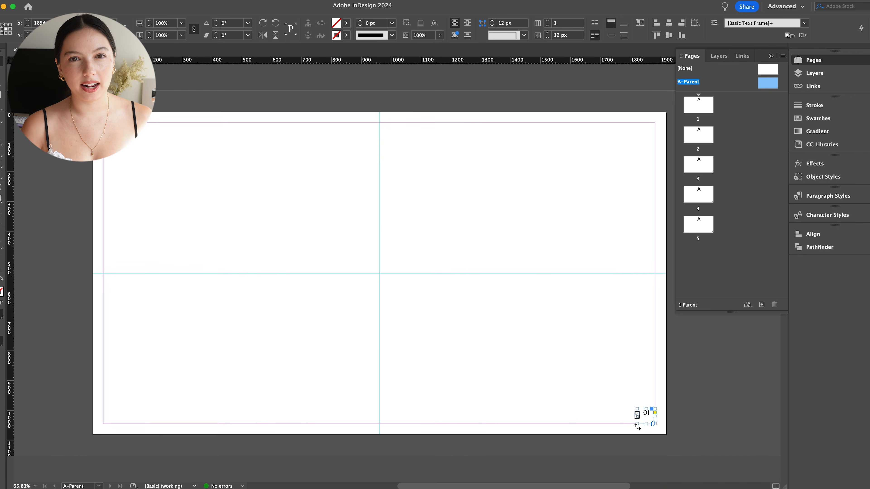
left_click_drag(646, 413, 646, 420)
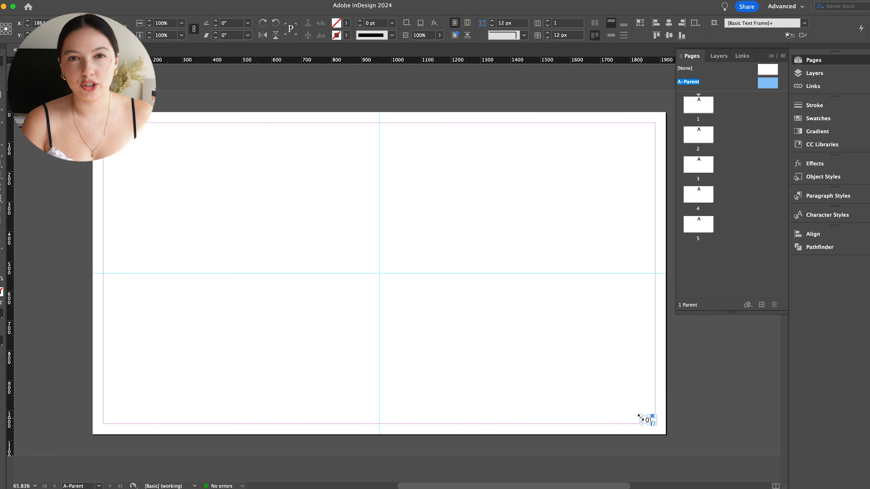
left_click(614, 375)
- Cover page 1 with a 1920 x 1080 px graphic frame and fill it with the blurred floral pattern
double_click(695, 116)
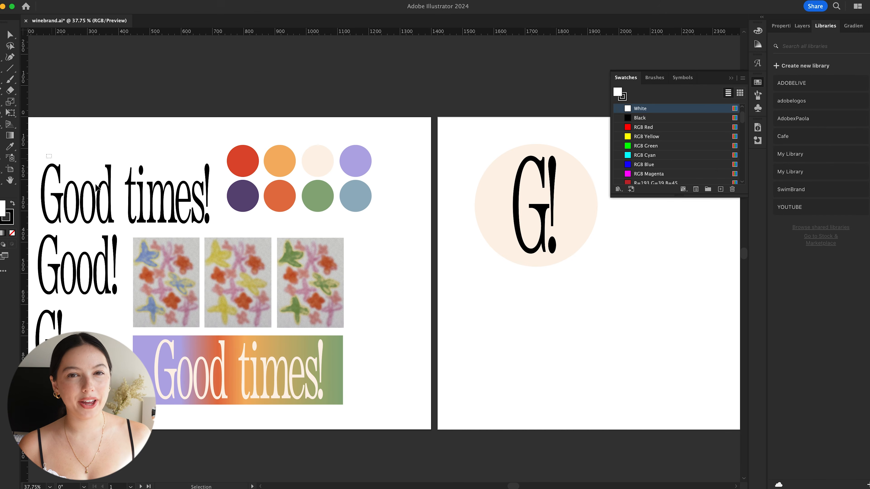
left_click_drag(95, 183, 137, 209)
left_click(387, 260)
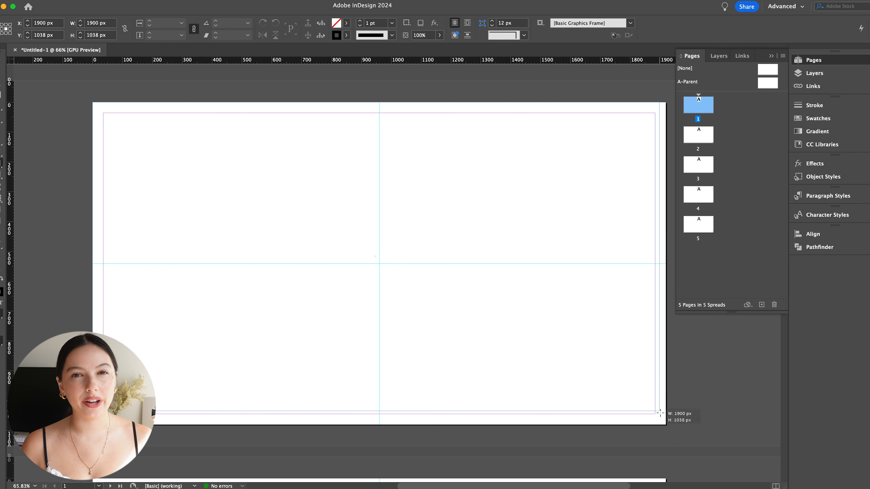
left_click_drag(660, 412, 666, 424)
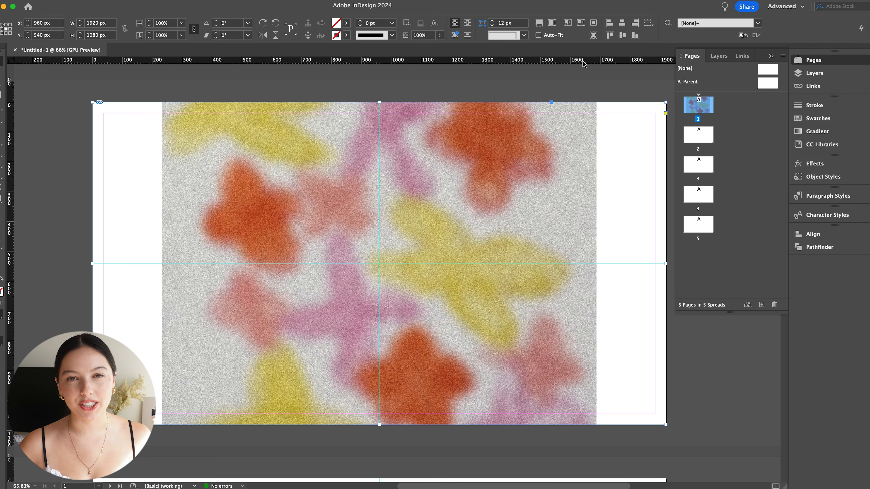
left_click(540, 24)
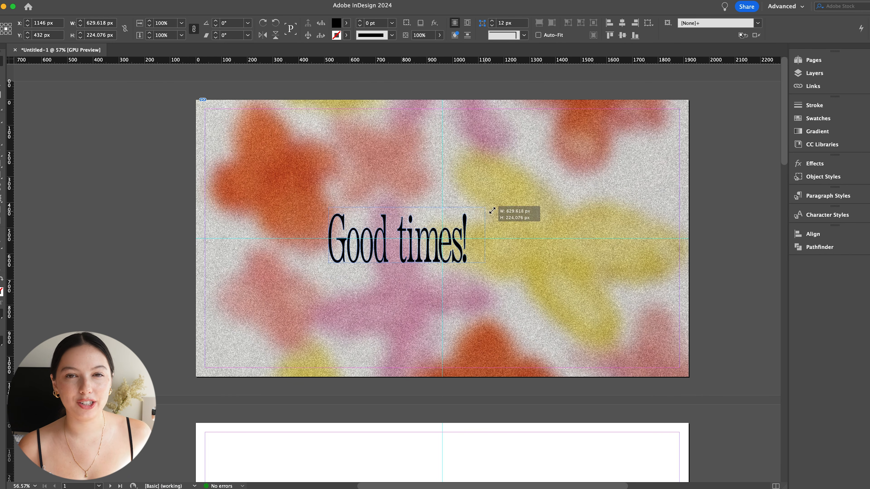
- Add the black "Good times!" wordmark to page 1, scale it down and centre it over the floral pattern
left_click_drag(491, 211, 562, 182)
left_click_drag(484, 229, 479, 240)
left_click_drag(441, 195, 442, 175)
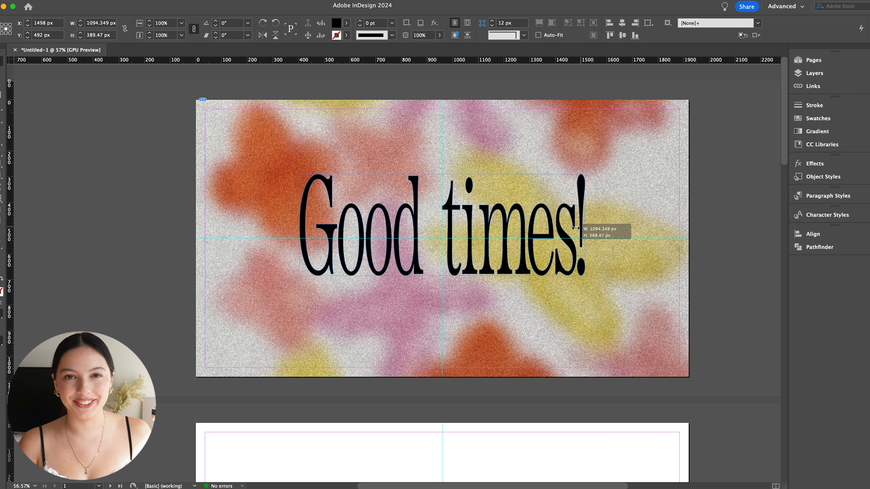
left_click_drag(576, 228, 530, 228)
left_click_drag(469, 228, 495, 242)
left_click(174, 180)
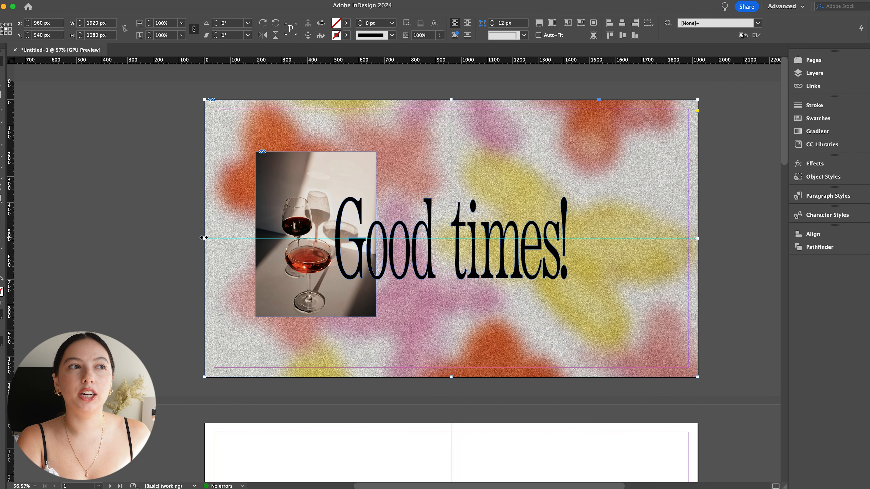
- Refit the floral pattern image in its frame and narrow the frame to a centred column 676 px wide
left_click_drag(204, 237, 309, 237)
key("super+z")
double_click(318, 208)
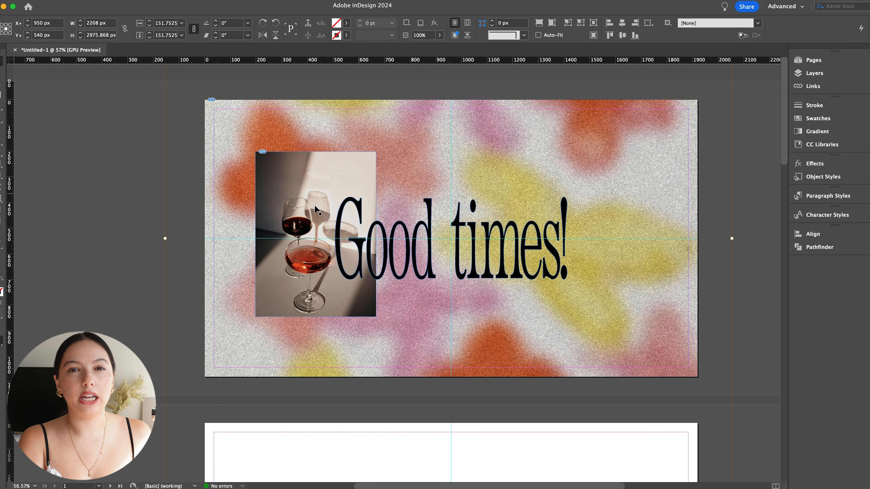
left_click(539, 23)
double_click(328, 201)
left_click_drag(205, 239, 363, 239)
left_click_drag(698, 239, 535, 240)
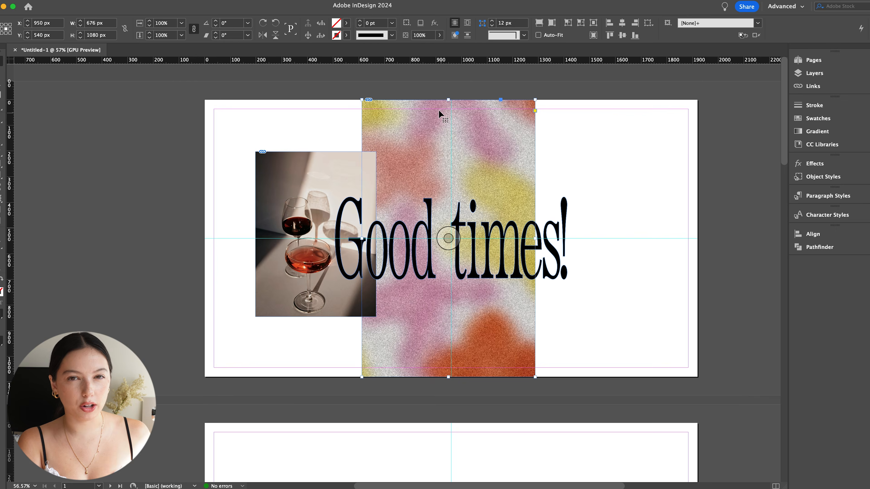
- Lower the floral frame's top edge to a height of about 796 px and refit the pattern inside it
left_click_drag(448, 100, 448, 173)
left_click(550, 22)
left_click(539, 23)
- Delete the wine glasses photo from page 1
left_click_drag(363, 276, 317, 275)
left_click(309, 267)
key("Delete")
- Move the "Good times!" wordmark into the upper half of page 1 and enlarge it across the floral column
left_click(528, 258)
left_click_drag(528, 258, 520, 180)
left_click_drag(560, 160, 652, 167)
key("super+z")
left_click_drag(562, 190, 571, 213)
- Send the cream full-page background rectangle behind the artwork and remove its stroke
left_click(736, 192)
left_click(720, 193)
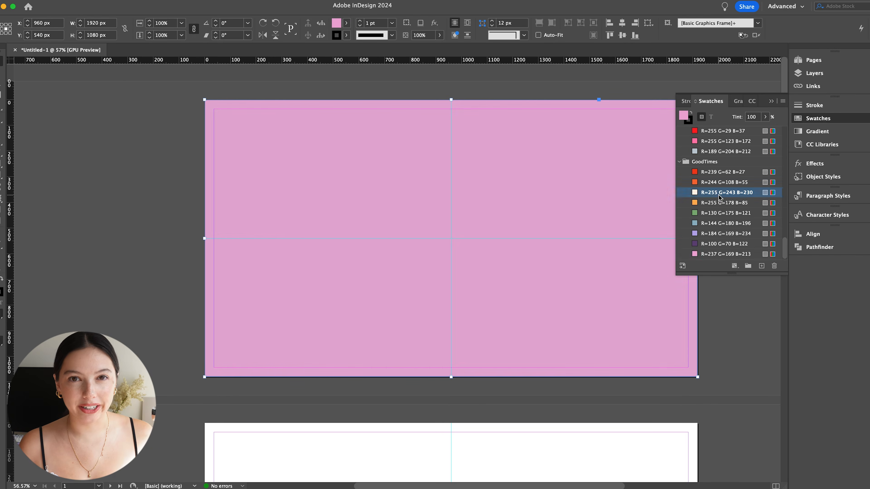
key("super+shift+bracketleft")
left_click(187, 291)
left_click(299, 301)
left_click(2, 291)
left_click(346, 35)
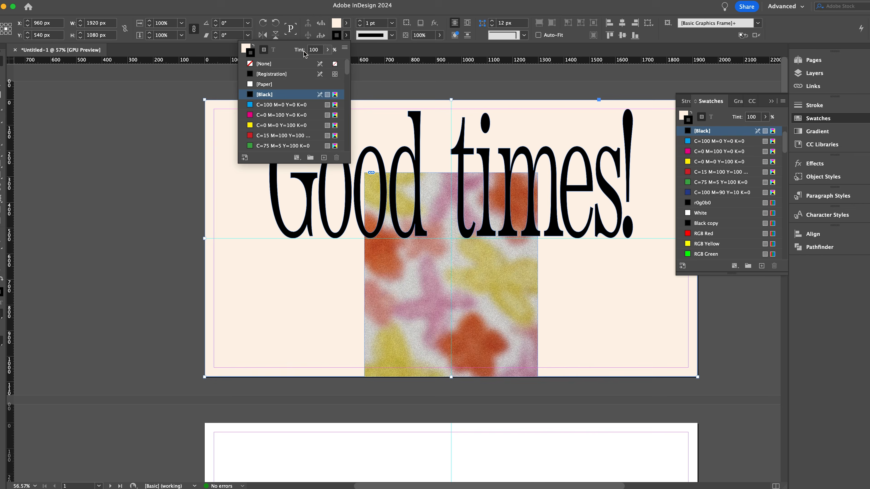
left_click(271, 63)
- Lighten the background rectangle's fill to the off-white fffbf6
double_click(337, 23)
left_click(526, 180)
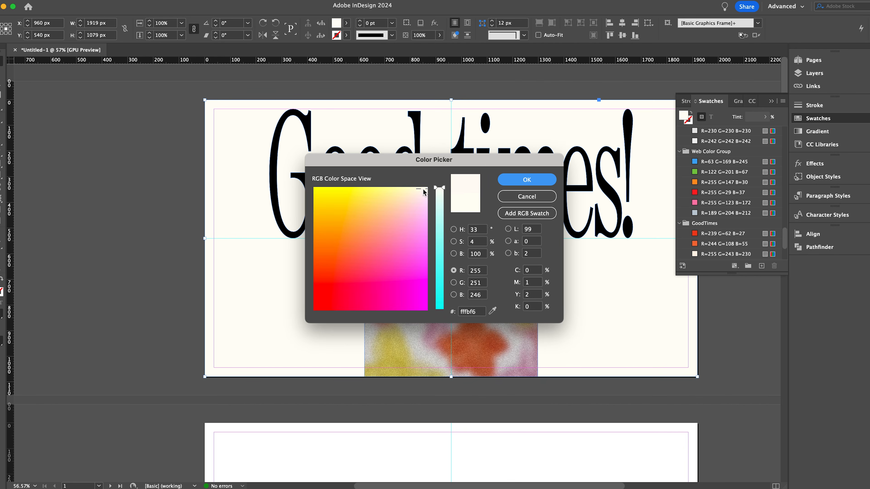
left_click(526, 180)
- Delete the full-page background rectangle
left_click(187, 281)
left_click(254, 266)
key("Delete")
- Close the swatches and check page 1 in preview mode without guides and frame edges
left_click(771, 101)
key("w")
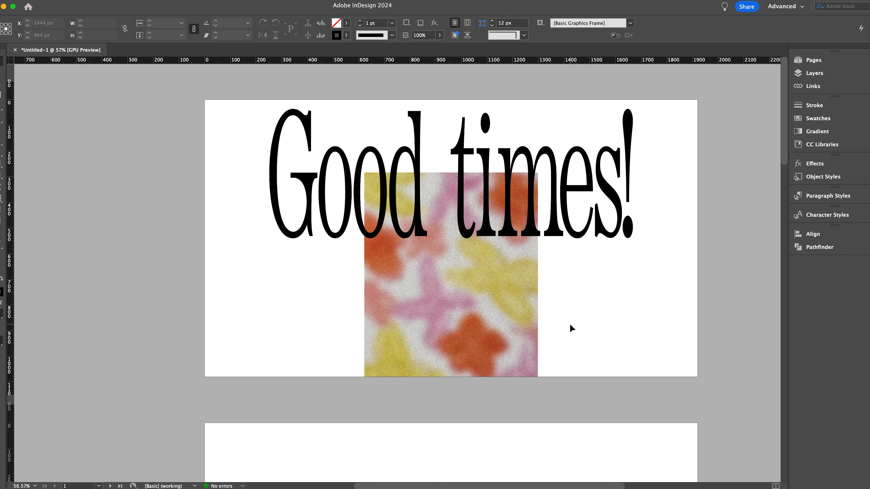
key("w")
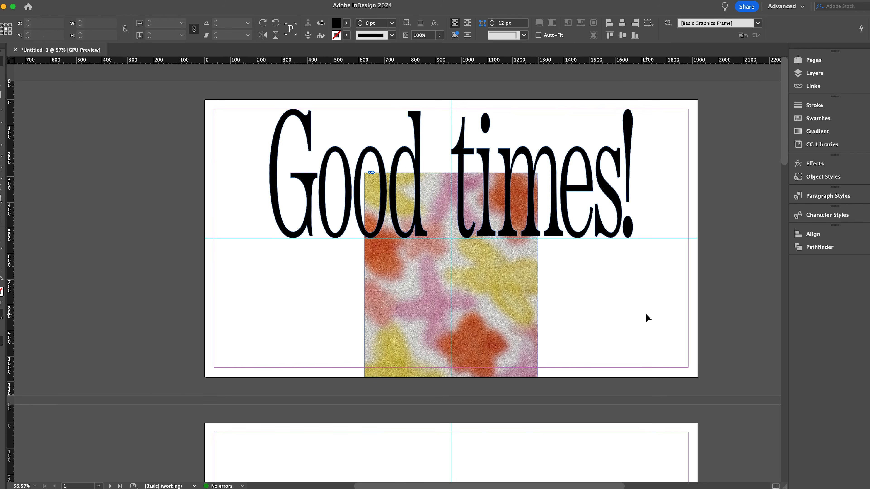
- Widen the floral pattern frame on both sides to about 780 px and preview the page without guides
left_click(513, 294)
left_click_drag(538, 275, 552, 275)
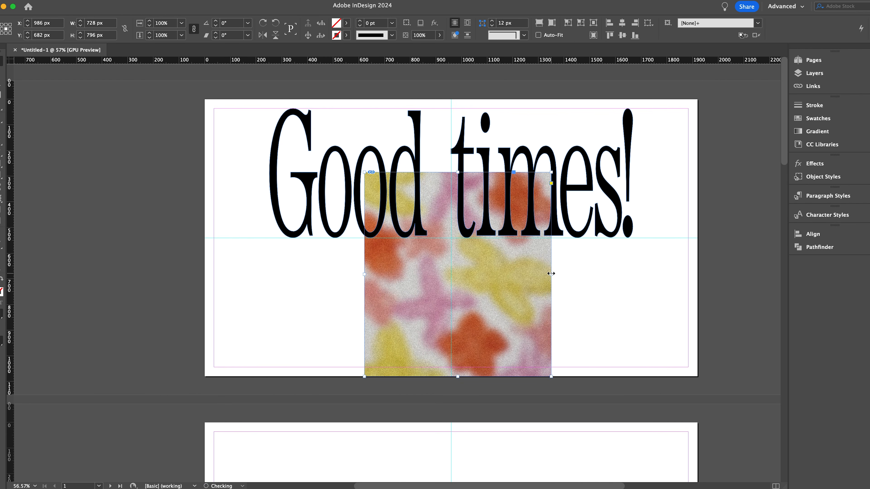
left_click_drag(364, 275, 350, 275)
left_click(504, 285)
left_click(586, 303)
key("w")
key("w")
- Shift the floral pattern frame slightly left, extend its right edge a little, and preview the page
left_click_drag(530, 301, 527, 301)
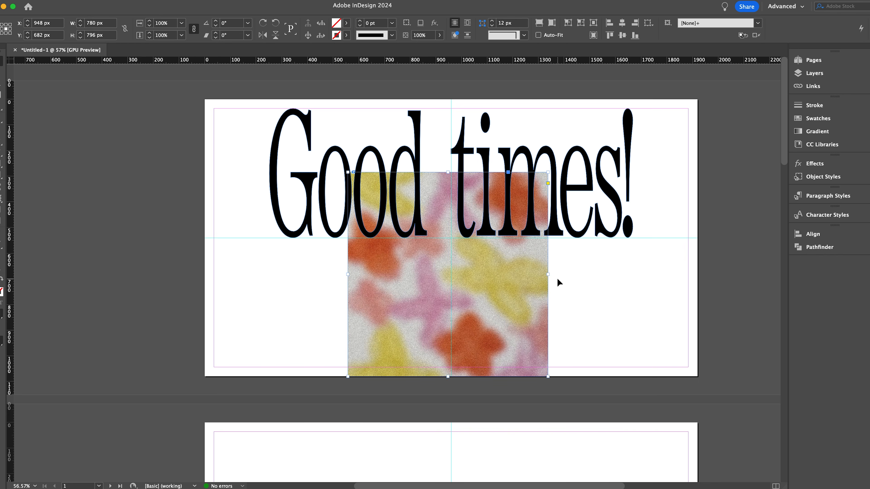
left_click(580, 300)
key("w")
key("w")
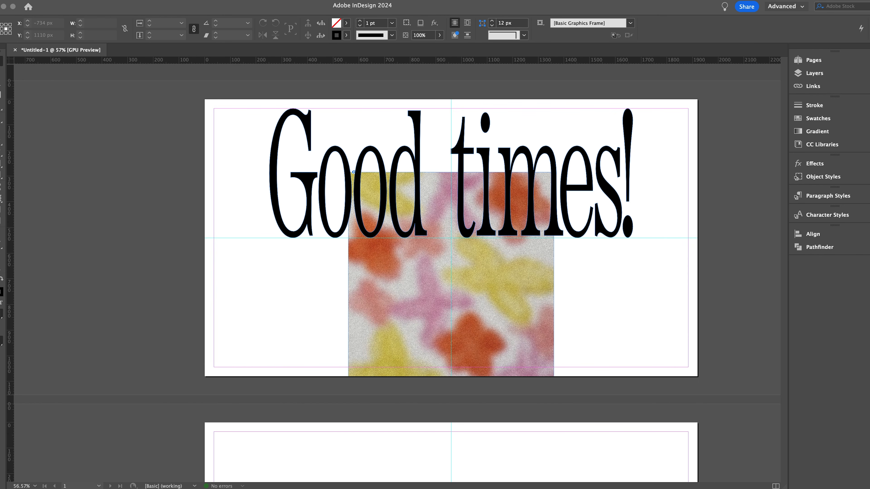
- Place the wine bottle image on the cover, scale it, tilt it and position it over the title and floral pattern
double_click(356, 240)
left_click(274, 254)
left_click_drag(344, 253, 418, 180)
left_click(544, 23)
left_click_drag(293, 245, 340, 211)
left_click_drag(514, 95, 470, 65)
left_click_drag(374, 309, 476, 306)
left_click(262, 304)
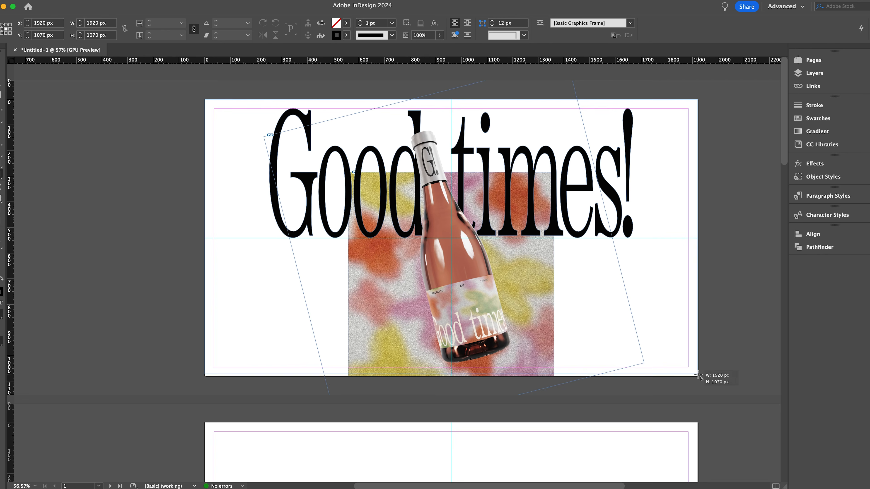
- Draw a 1920 x 1080 px rectangle behind the cover artwork, filled with R=255 G=243 B=230 and without a stroke
left_click_drag(697, 374, 697, 376)
left_click(818, 118)
scroll(723, 226, "down", 5)
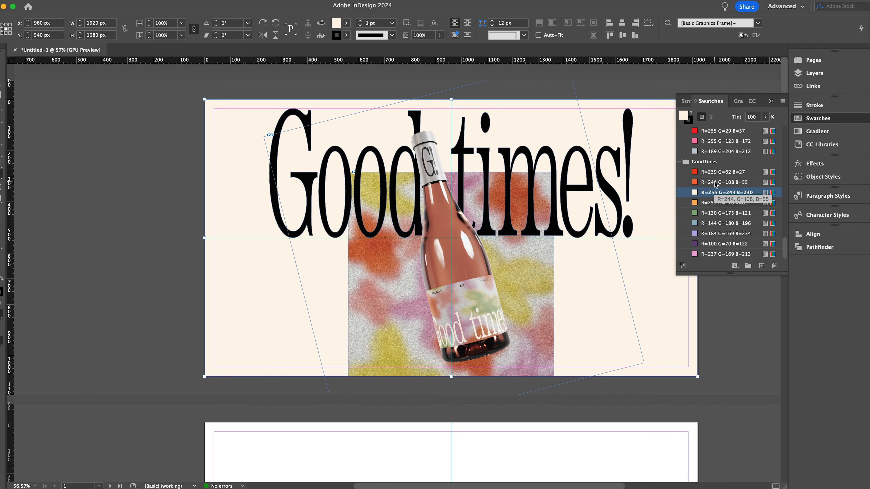
left_click(723, 182)
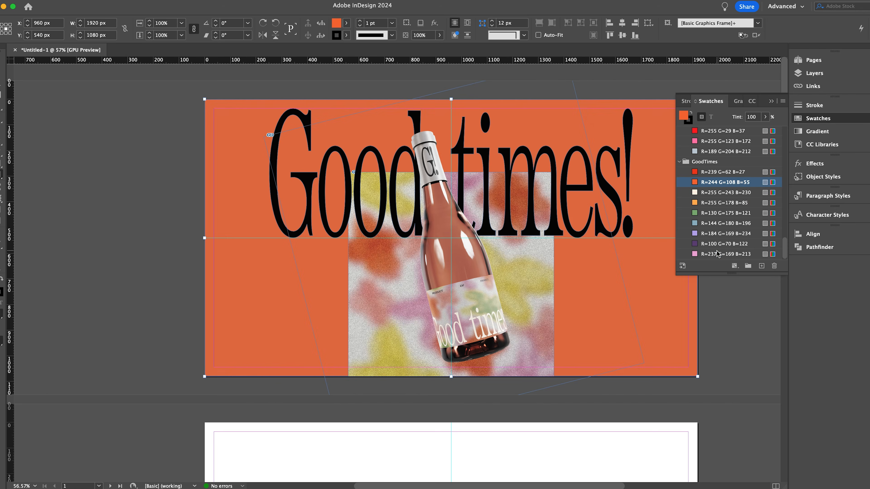
left_click(722, 193)
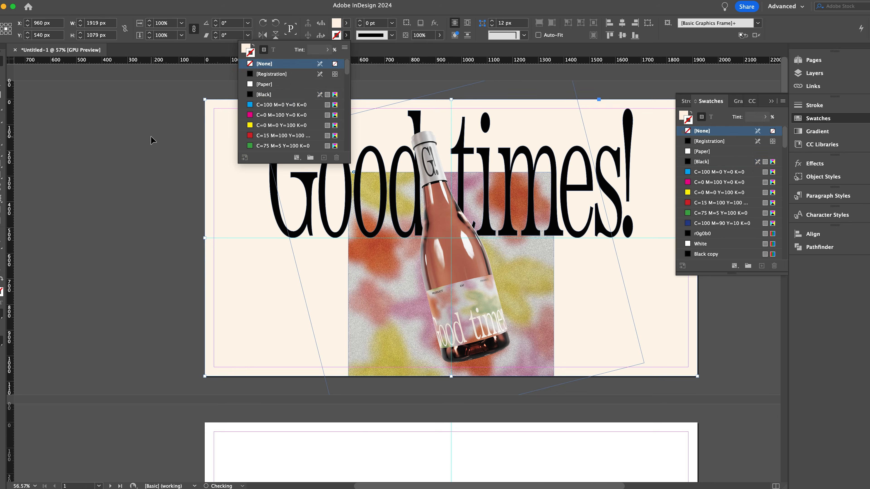
left_click(151, 140)
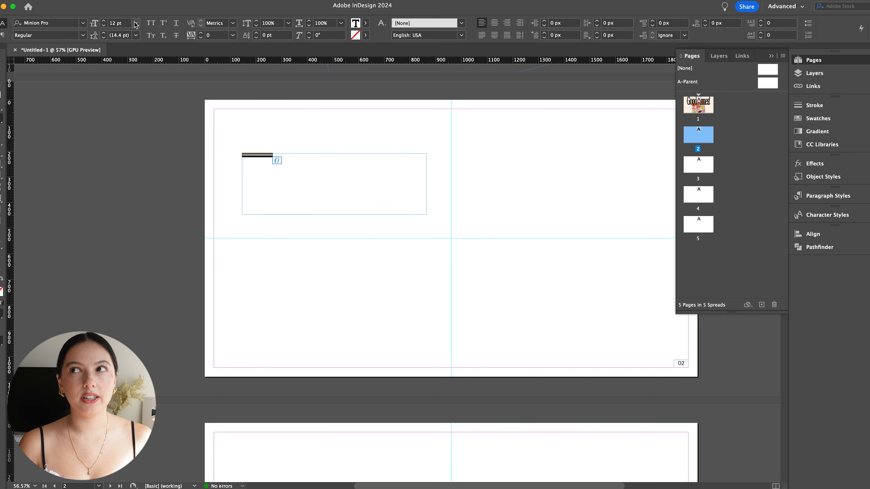
- Set the page 2 "TABLE OF CONTENTS" heading in Mr Eaves Mod OT Bold at 60 pt
left_click(136, 24)
left_click(123, 132)
left_click(83, 23)
scroll(167, 138, "up", 20)
type("mr")
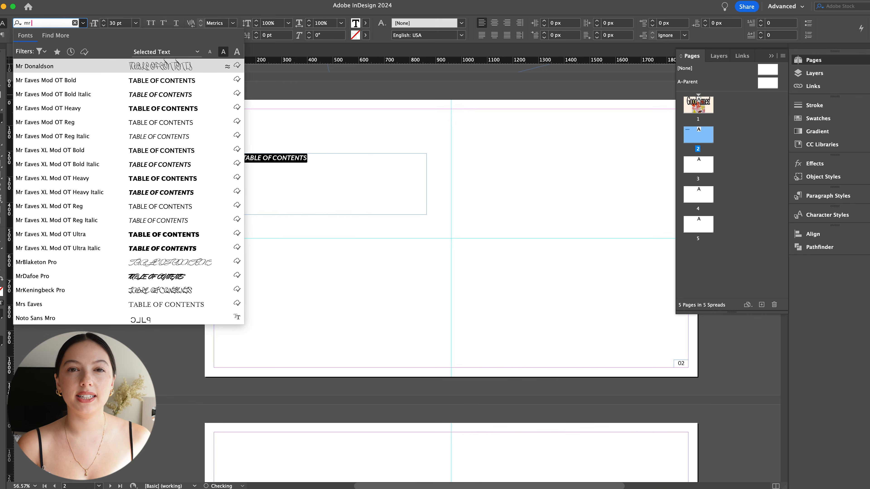
left_click(68, 80)
left_click(83, 35)
left_click(82, 35)
left_click(136, 24)
left_click(124, 153)
left_click(136, 23)
left_click(123, 164)
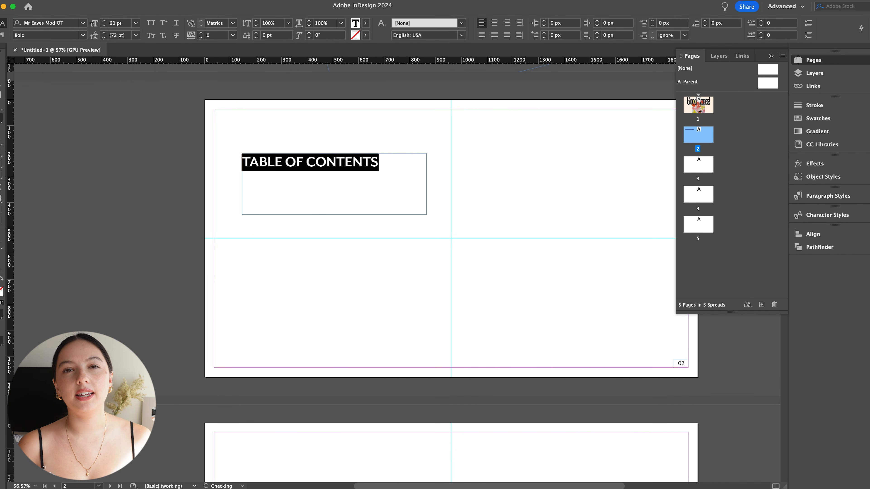
key("Escape")
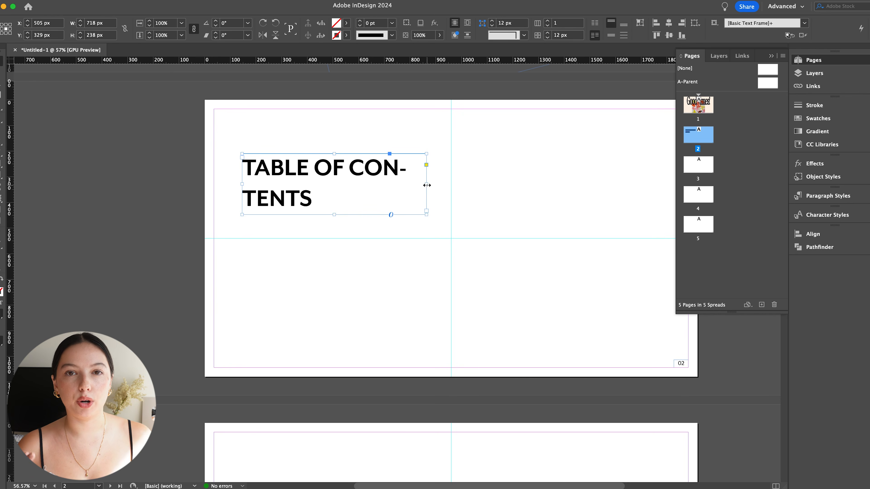
- Widen the "TABLE OF CONTENTS" frame and enlarge its text to 150 pt
double_click(381, 169)
key("super+a")
type("TABLE O")
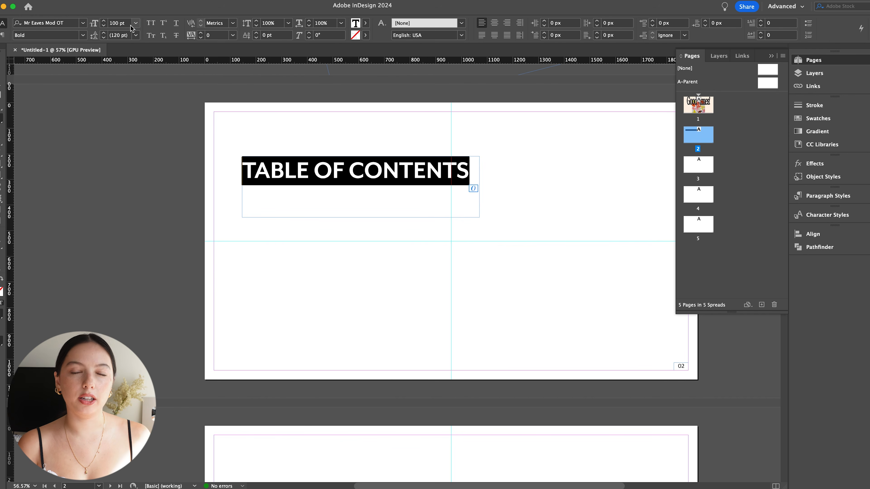
type("5")
key("Return")
key("Escape")
- Make the heading's frame taller and tighten the leading between its two lines
left_click_drag(361, 218, 361, 245)
double_click(428, 236)
key("super+a")
left_click(136, 36)
left_click(103, 38)
left_click(104, 37, "shift")
left_click(103, 37, "shift")
left_click(103, 37, "shift")
left_click(104, 38, "shift")
left_click(103, 37, "shift")
key("Escape")
- Trim the heading's frame to about 734 x 280 px around the text and nudge its position
left_click_drag(479, 201, 431, 205)
left_click_drag(336, 245, 335, 228)
left_click_drag(356, 209, 360, 221)
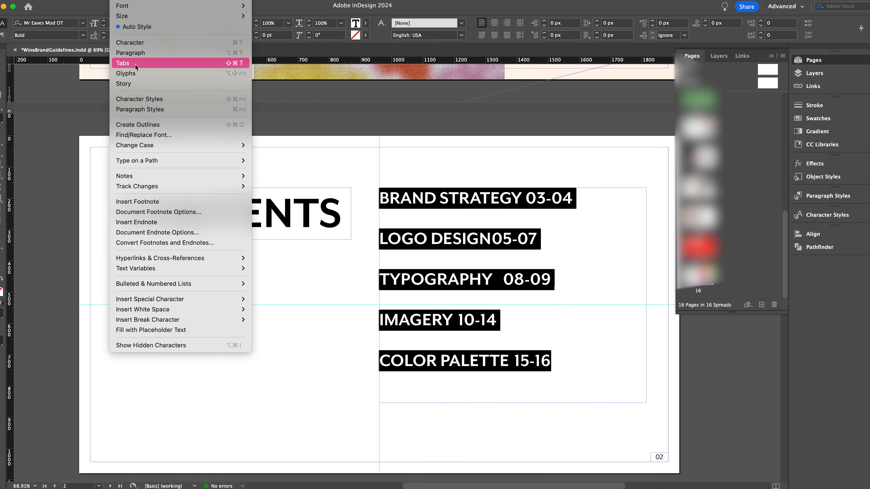
- Align the page ranges in the contents list with a right-aligned tab stop at 800 px
left_click(136, 64)
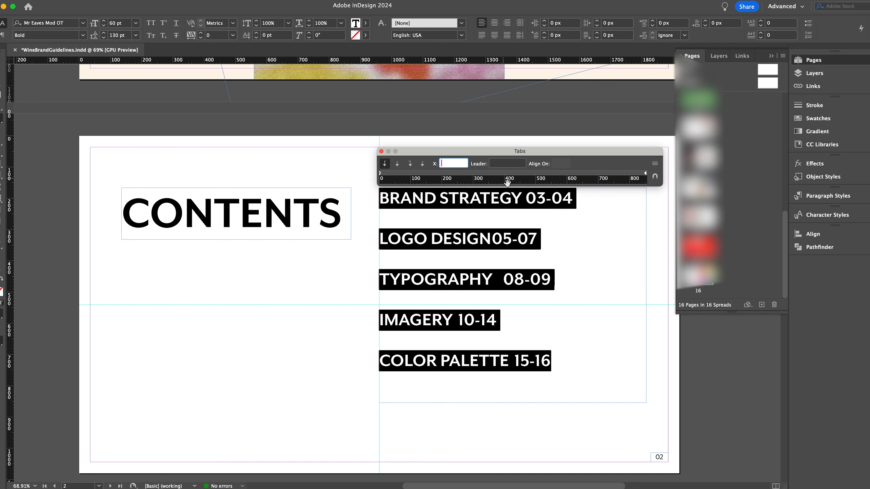
left_click_drag(533, 183, 624, 177)
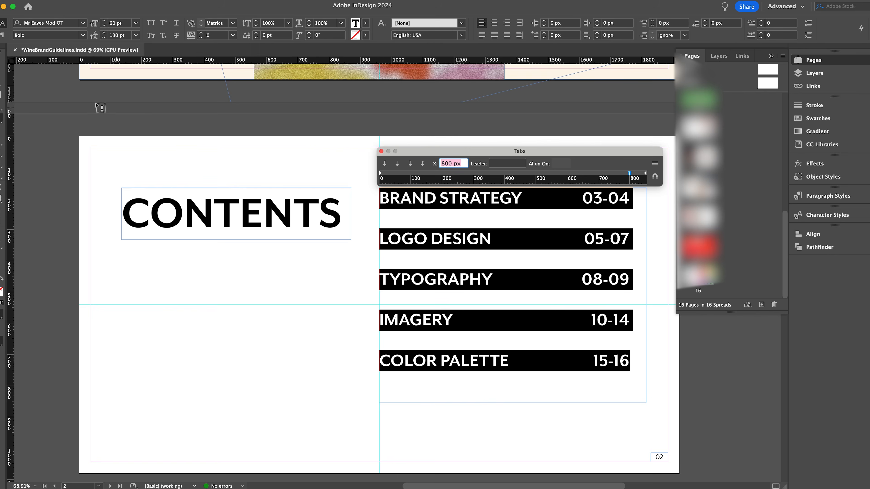
key("Escape")
- Move the contents list slightly down on page 2 and preview the page without guides
key("w")
key("w")
left_click(438, 283)
left_click_drag(439, 283, 448, 301)
left_click(369, 322)
key("w")
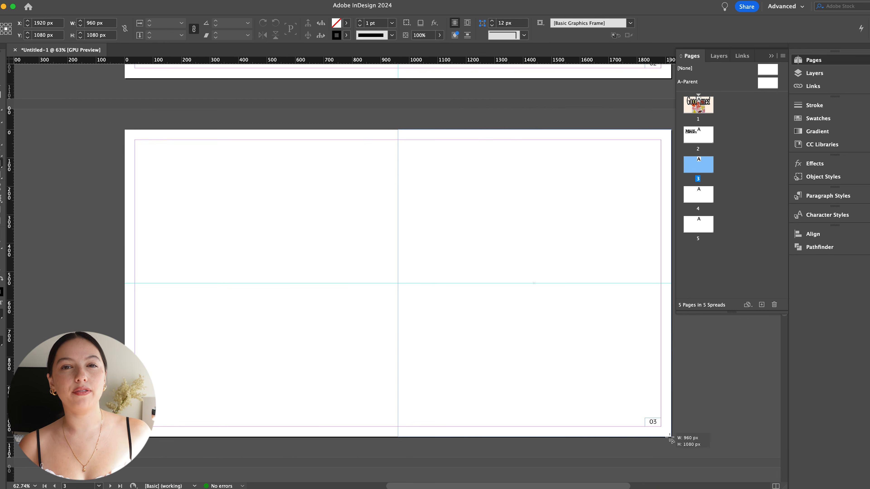
- Draw a 960 x 1080 px image frame on the right half of page 3 and place the wine glasses photo in it
left_click_drag(670, 437, 671, 437)
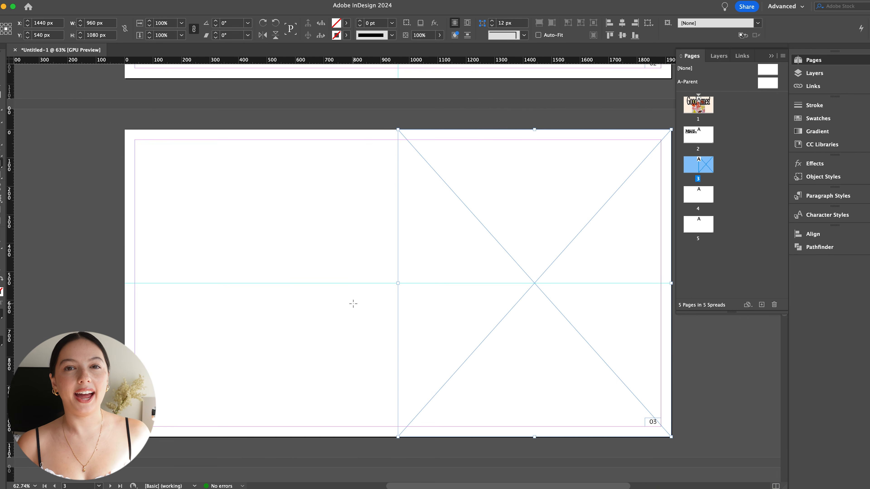
scroll(237, 270, "down", 1)
key("super+Tab")
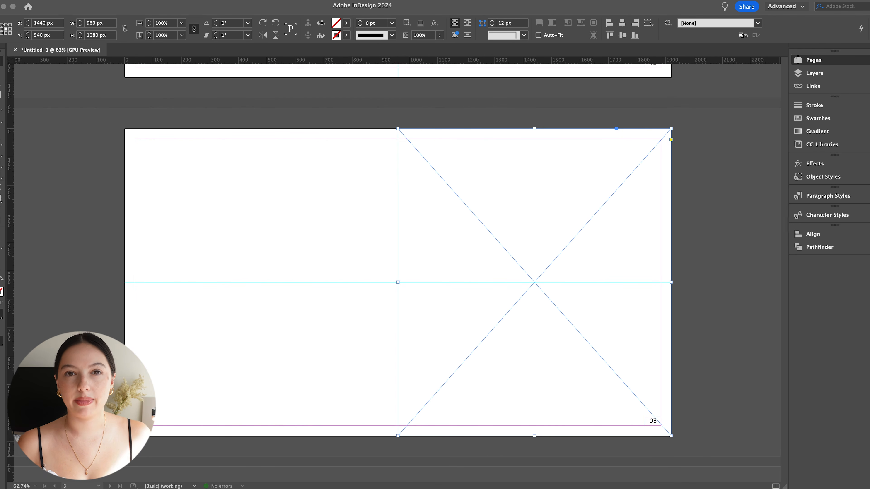
double_click(521, 246)
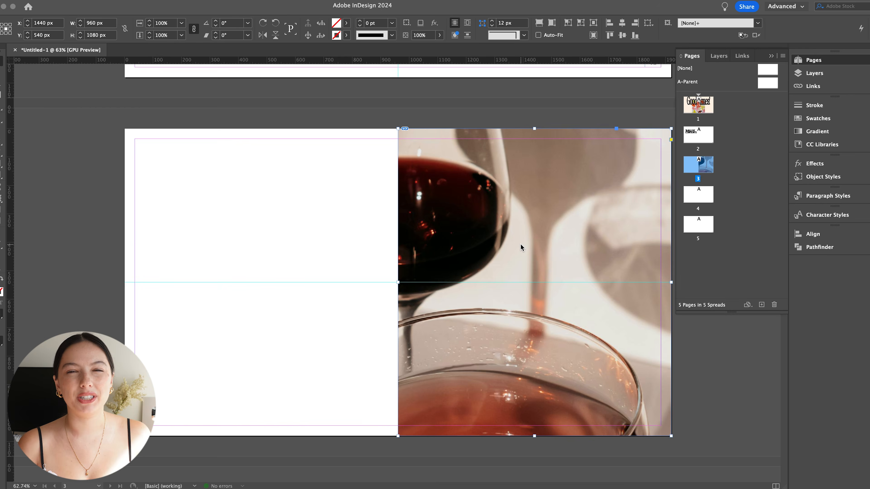
- Fill the frame proportionally with the wine glasses photo and shift the photo upward inside it
key("super+alt+shift+c")
left_click_drag(521, 213, 523, 183)
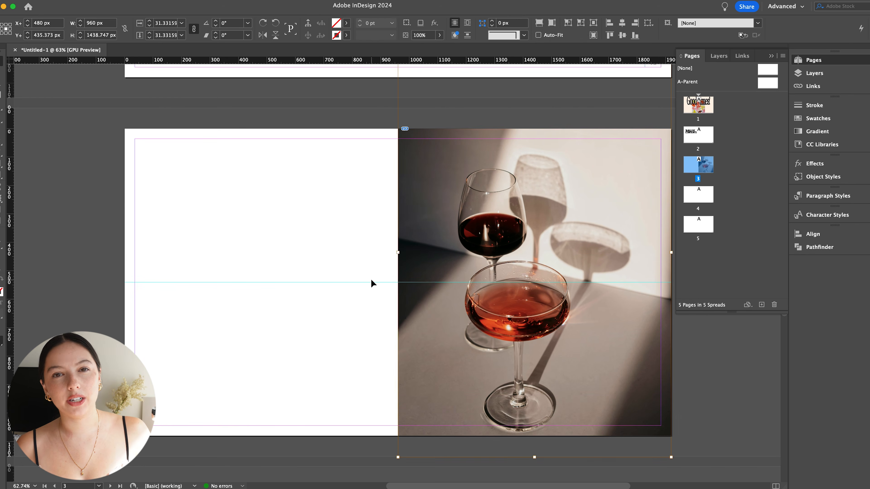
left_click(372, 278)
key("t")
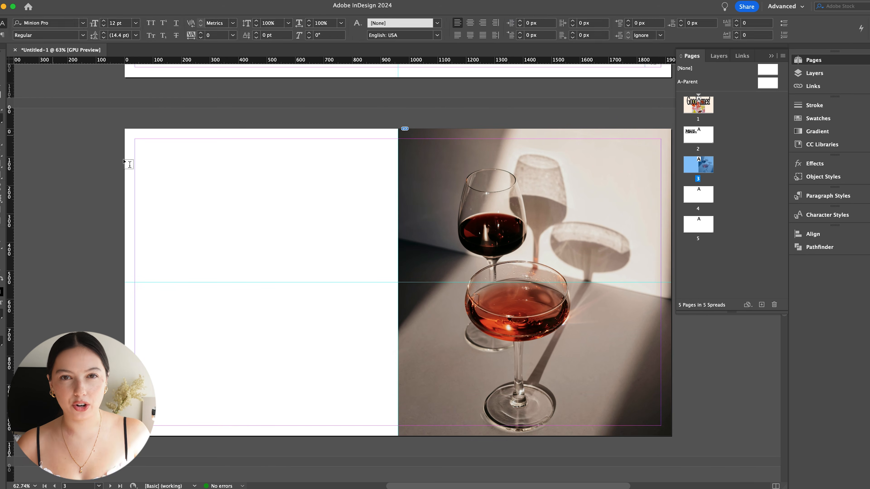
left_click(24, 172)
left_click_drag(163, 187, 334, 236)
key("super+z")
left_click(103, 17)
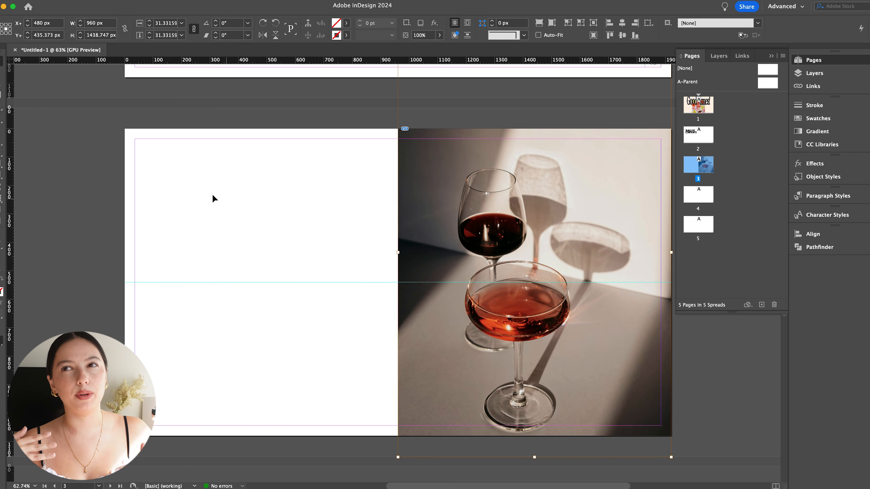
- Add the heading "Our Story" on the left half of page 3 in Mr Eaves Mod OT Reg at 60 pt
type("Ou")
left_click(135, 23)
left_click(119, 127)
left_click(136, 22)
left_click(120, 167)
left_click(82, 23)
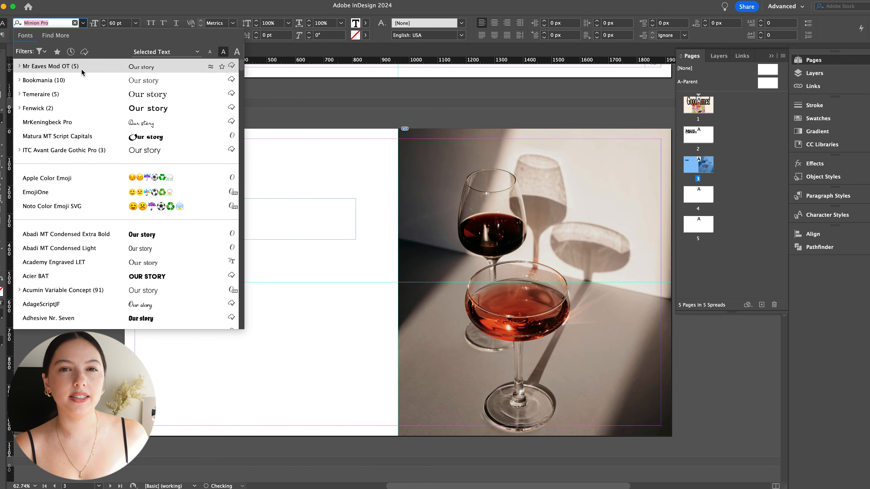
left_click(81, 68)
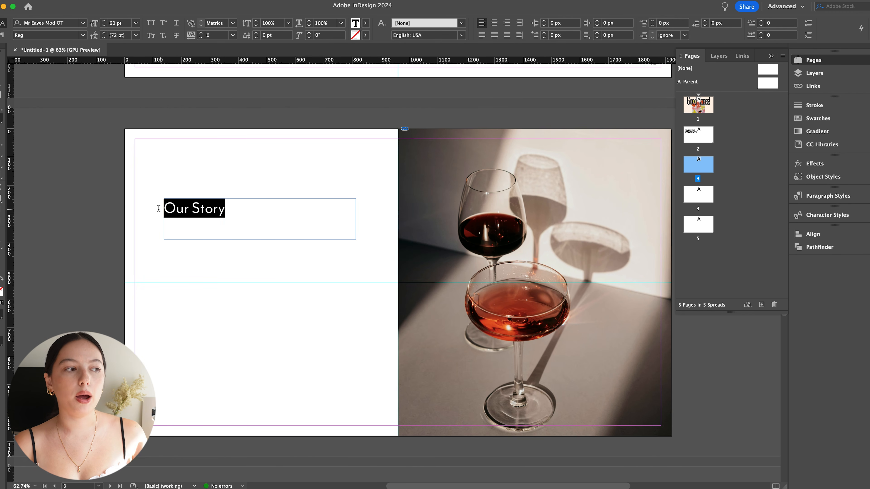
key("Escape")
- Duplicate the "Our Story" text below it as a larger body frame, reduce the type size and fill it with placeholder text
left_click_drag(200, 211, 332, 357)
double_click(223, 242)
left_click_drag(222, 242, 99, 231)
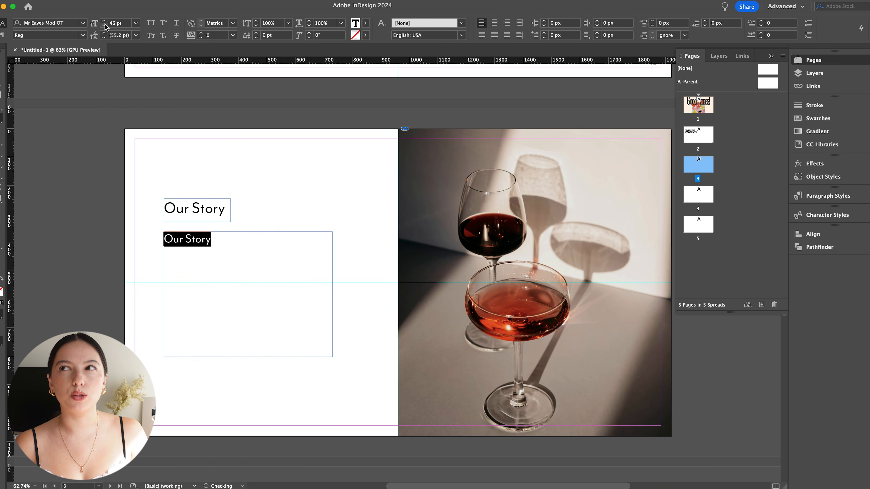
left_click(116, 0)
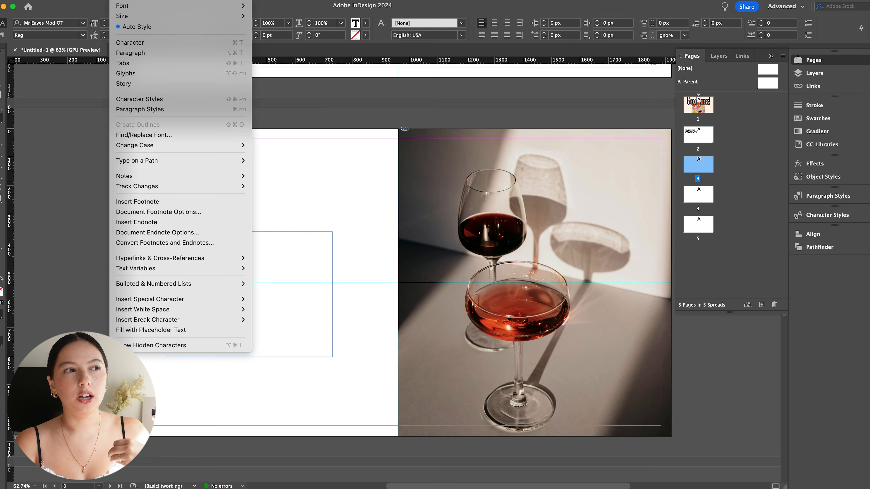
left_click(155, 329)
key("Escape")
left_click(370, 351)
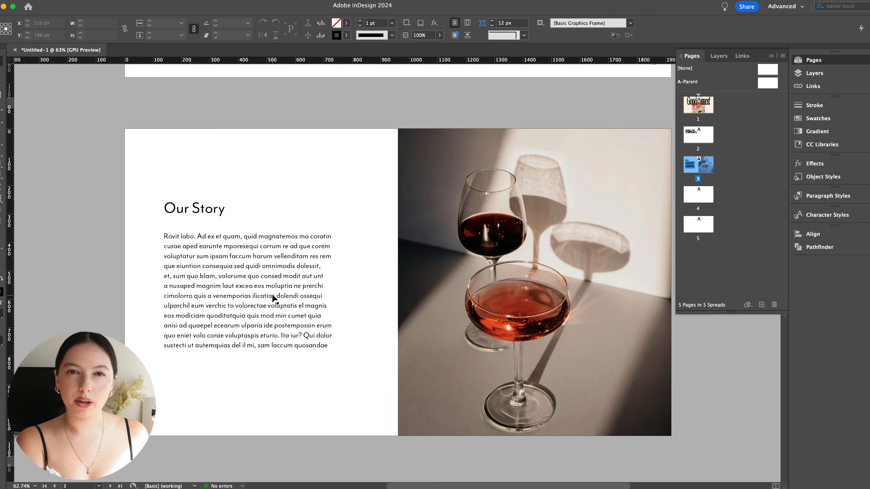
- Move the "Our Story" heading and its body text slightly up and check the page in preview mode
left_click_drag(208, 202, 207, 203)
left_click_drag(240, 254, 239, 242)
mouse_move(199, 206)
left_mouse_down()
mouse_move(199, 197)
mouse_move(208, 204)
left_mouse_up()
key("w")
key("w")
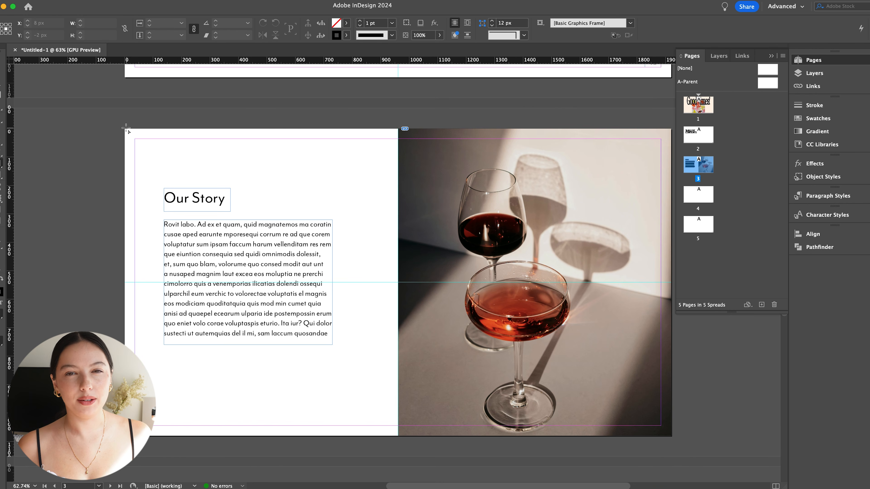
- Try a 960 x 1080 px background rectangle in R=255 G=243 B=230 without stroke behind the text on page 3's left half
left_click_drag(330, 373, 398, 436)
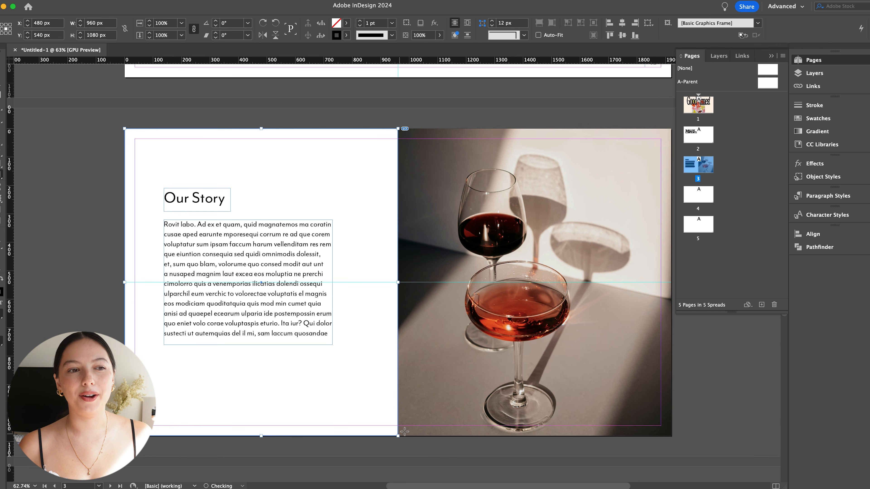
left_click(817, 121)
left_click(347, 35)
left_click(267, 58)
left_click(699, 192)
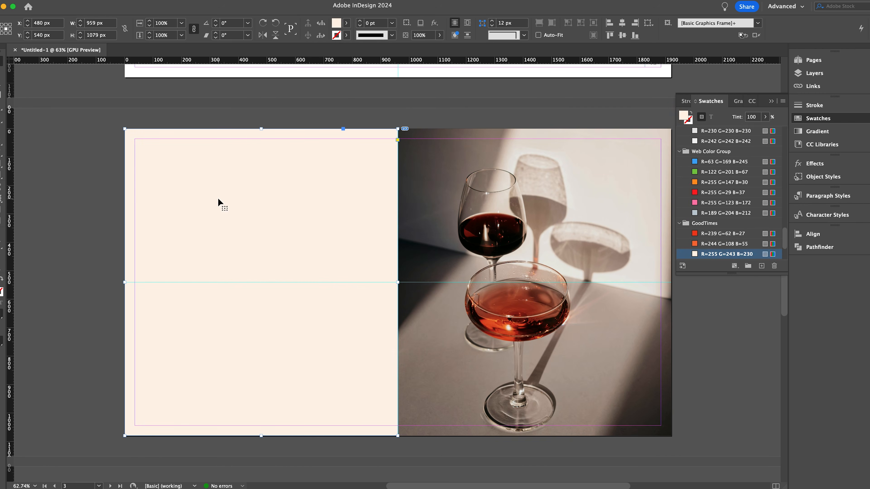
key("super+shift+bracketleft")
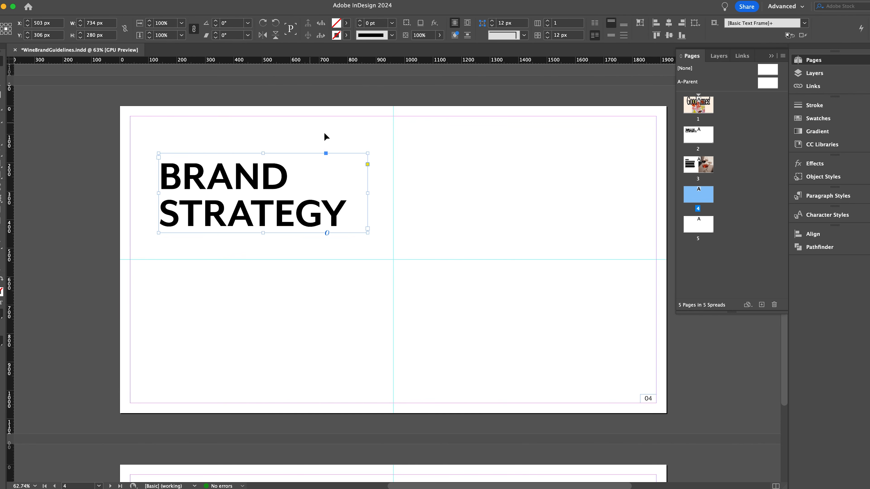
- Add an "INFO HEADLINE" block with a rule and the Good Times company description below the "BRAND STRATEGY" heading on page 4
left_click(410, 208)
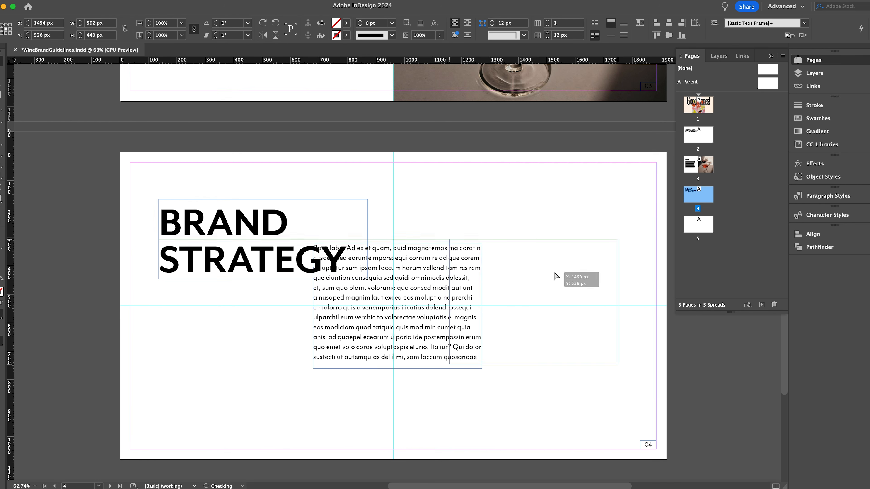
left_click_drag(563, 282, 253, 370)
double_click(253, 370)
type("Good Tl")
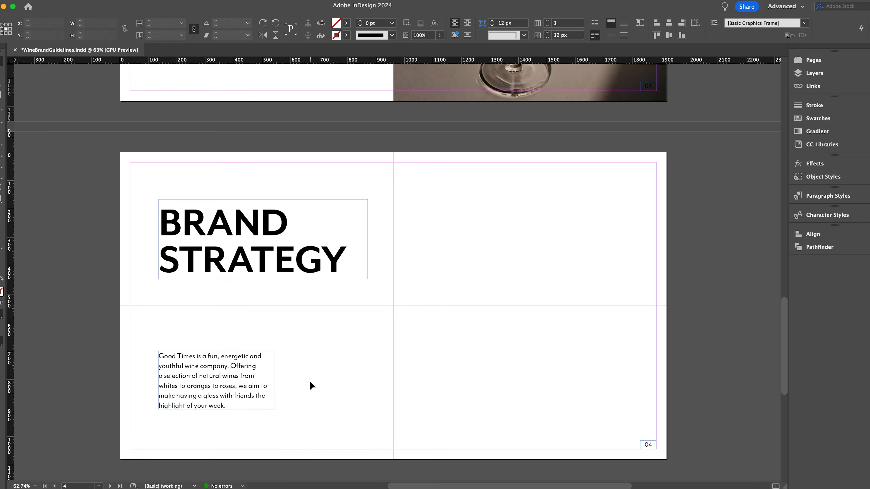
left_click_drag(339, 277, 455, 335)
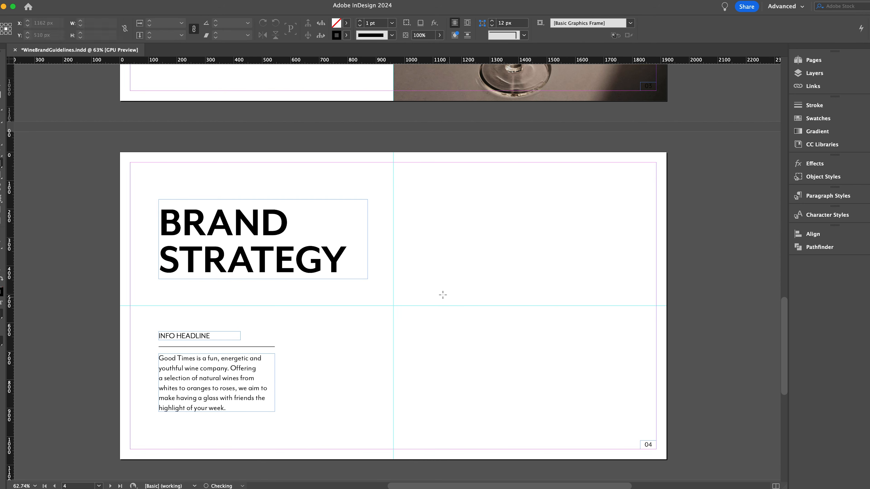
- Place the red close-up photo and the glass shadow photo in two small frames on page 4's right half and preview the page
left_click_drag(483, 317, 460, 284)
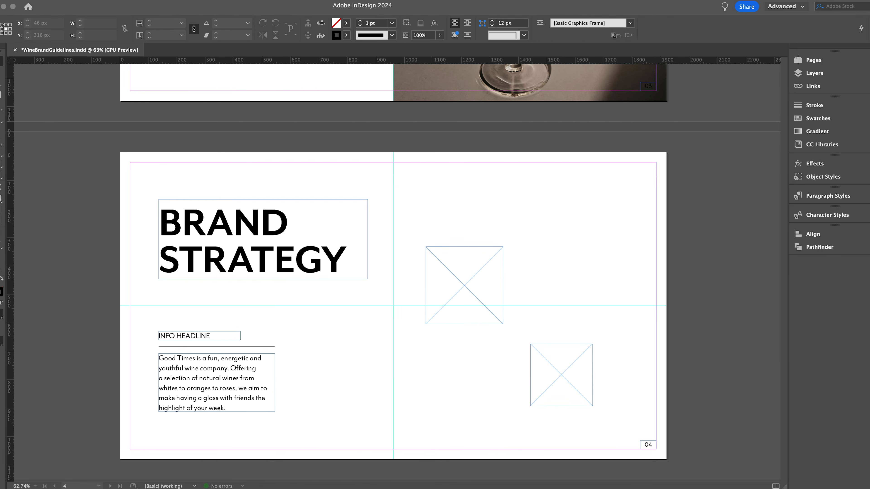
left_click(496, 279)
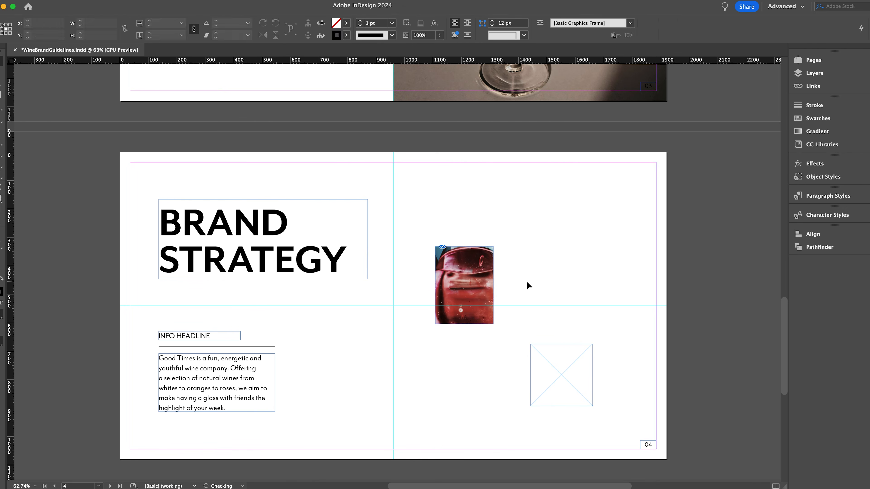
left_click(551, 363)
key("w")
- Replace the body text under "MISSION STATEMENT" with placeholder text and preview the page
key("w")
- Duplicate the "INFO HEADLINE" block to the upper right of page 4 and retitle the copy "MISSION STATEMENT"
left_click_drag(206, 388, 557, 256)
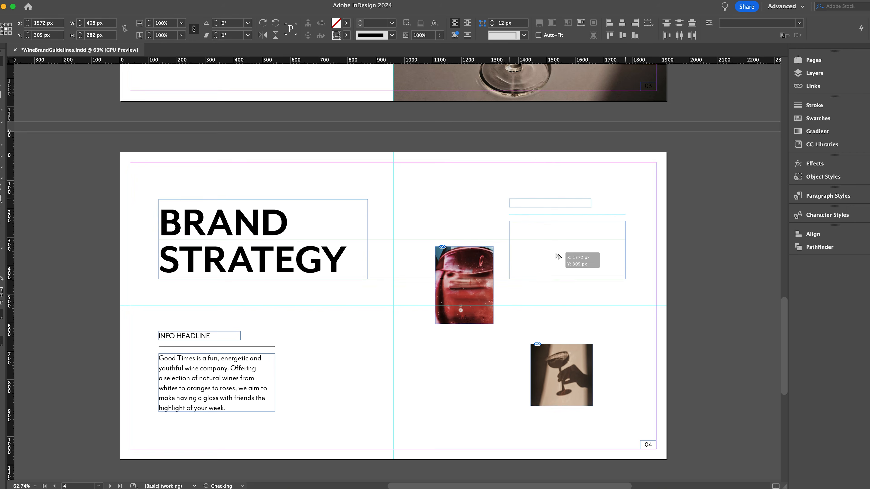
triple_click(534, 204)
type("BRAND STRMISSION STATEMENT")
triple_click(576, 254)
key("BackSpace")
left_click(118, 1)
left_click(150, 330)
key("w")
key("w")
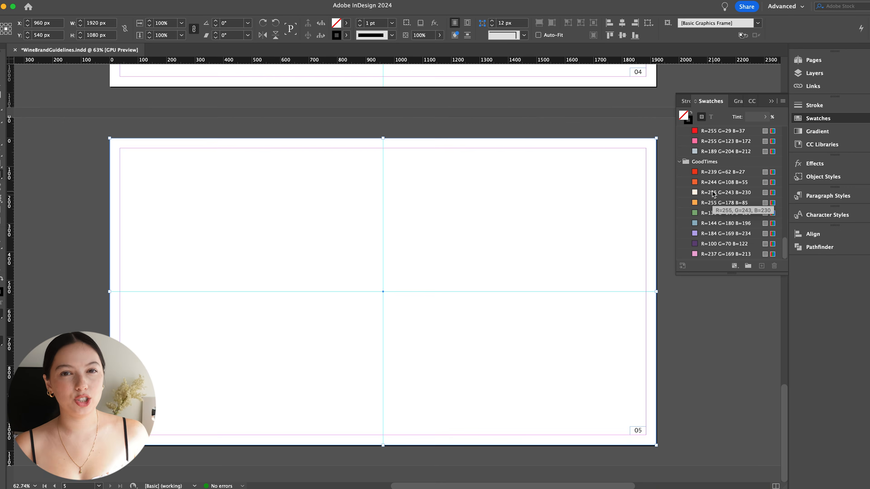
- Fill the page 5 background rectangle with R=255 G=243 B=230 and send it to the back
left_click(726, 193)
key("super+shift+bracketleft")
left_click(92, 211)
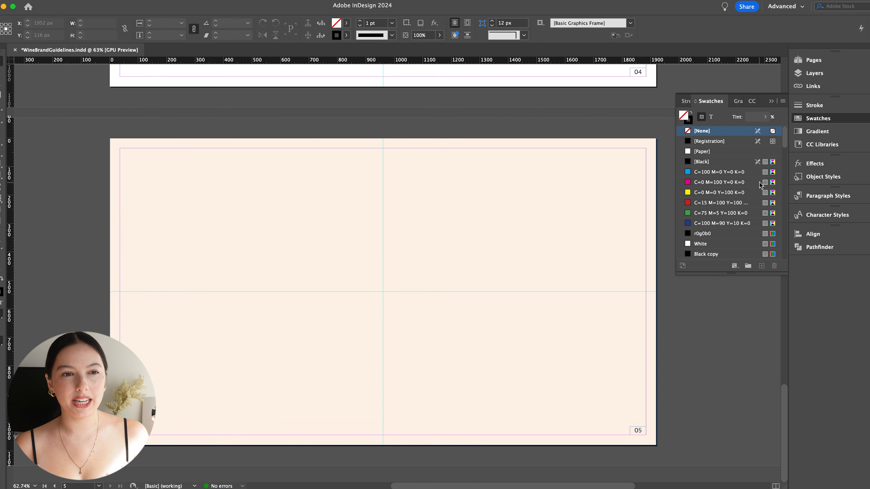
- Color the "Our Story" heading and its body text on page 3 with the red brand swatch and preview the page
scroll(279, 250, "up", 15)
double_click(195, 98)
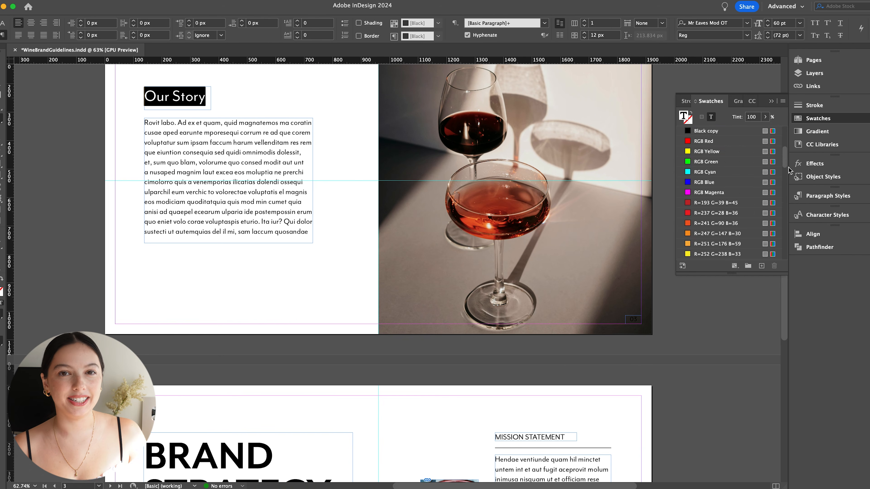
left_click(245, 186)
key("super+a")
scroll(726, 192, "down", 15)
left_click(723, 182)
key("Escape")
left_click(357, 238)
key("w")
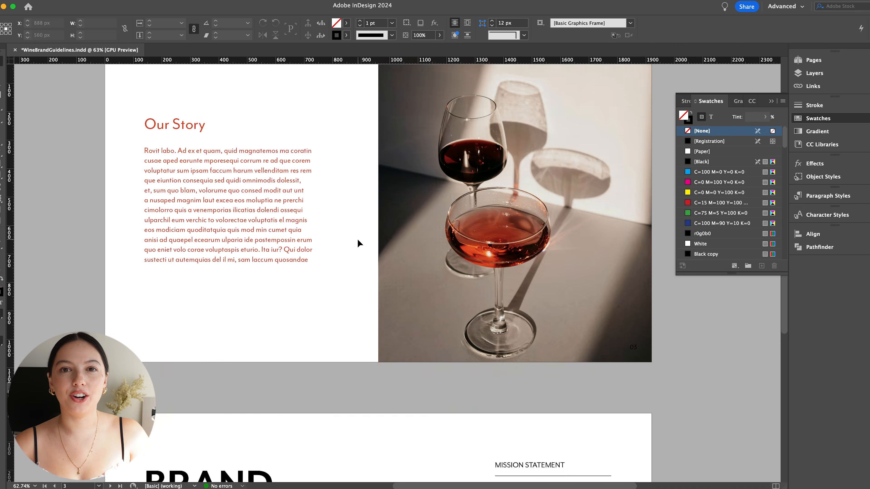
- Copy the large heading on page 4 and paste it in place on page 5
scroll(380, 294, "down", 10)
key("w")
scroll(377, 294, "down", 10)
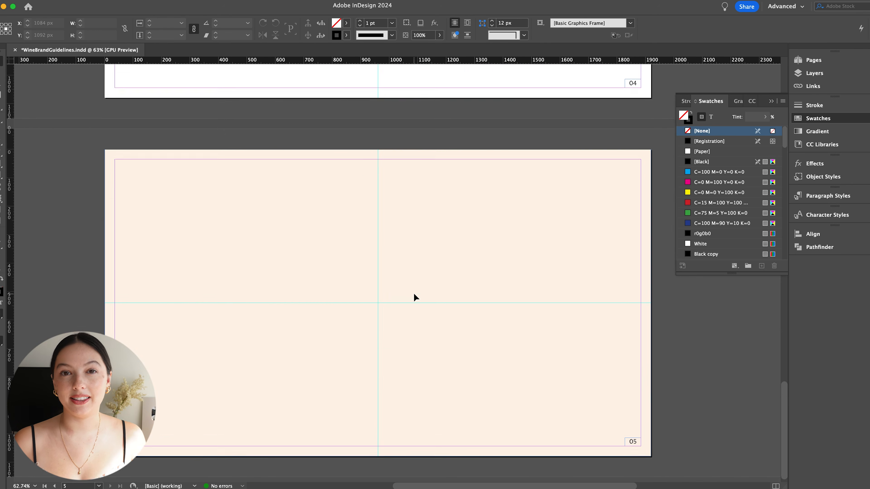
scroll(187, 164, "up", 10)
left_click(192, 219)
key("super+c")
scroll(293, 303, "down", 10)
key("super+alt+shift+v")
- Retitle the pasted page 5 heading "LOGO DESIGN" and widen its text frame
double_click(328, 247)
left_click_drag(330, 248, 150, 206)
type("LOGO")
key("Escape")
left_click(212, 226)
left_click_drag(351, 227, 443, 226)
double_click(146, 248)
key("BackSpace")
- Set the "LOGO DESIGN" heading to 200 pt, widen its frame to fit on one line, and preview the page
left_click_drag(397, 212, 144, 213)
left_click(3, 23)
left_click(104, 20)
key("Escape")
left_click_drag(443, 226, 530, 227)
triple_click(294, 213)
double_click(116, 23)
type("200")
key("Return")
key("Escape")
left_click(444, 277)
key("w")
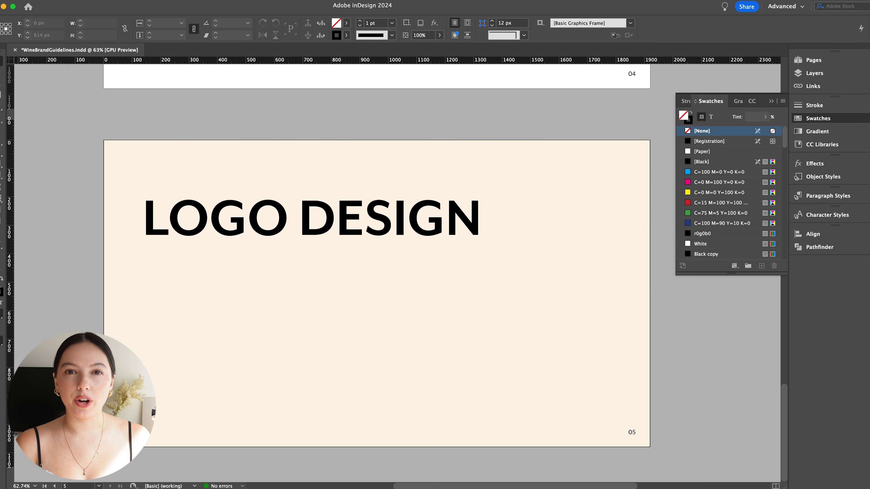
- Remove the stroke from the page 5 background rectangle and preview the page
left_click(455, 231)
key("w")
left_click(582, 164)
left_click(346, 35)
left_click(270, 63)
left_click(312, 114)
key("w")
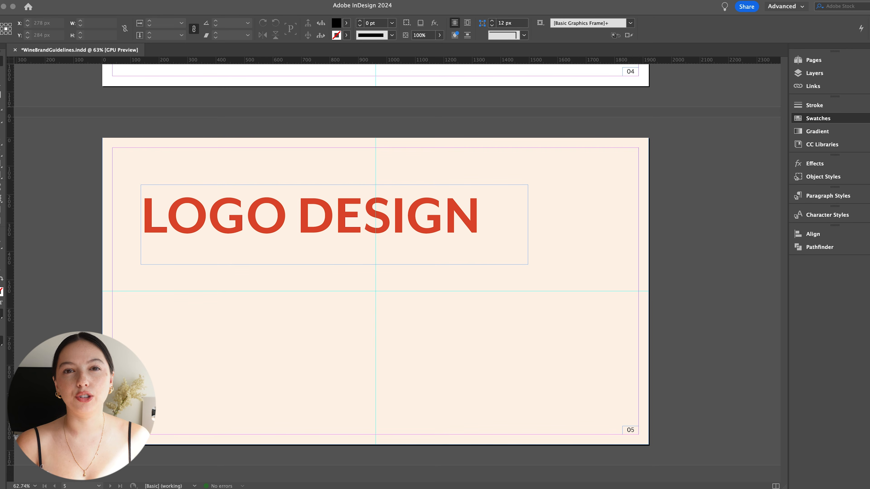
- Add page 6 with the heading "LOGO VARIATIONS" and widen its frame to the vertical center guide
left_click(815, 62)
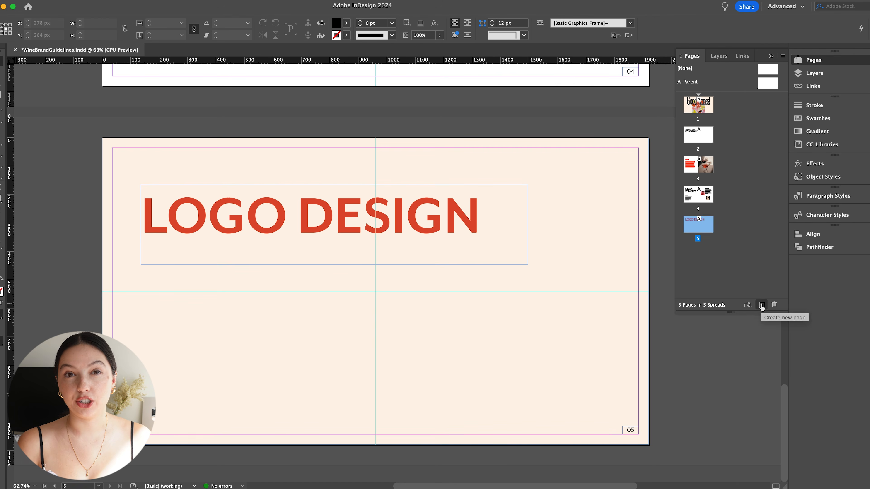
left_click(761, 306)
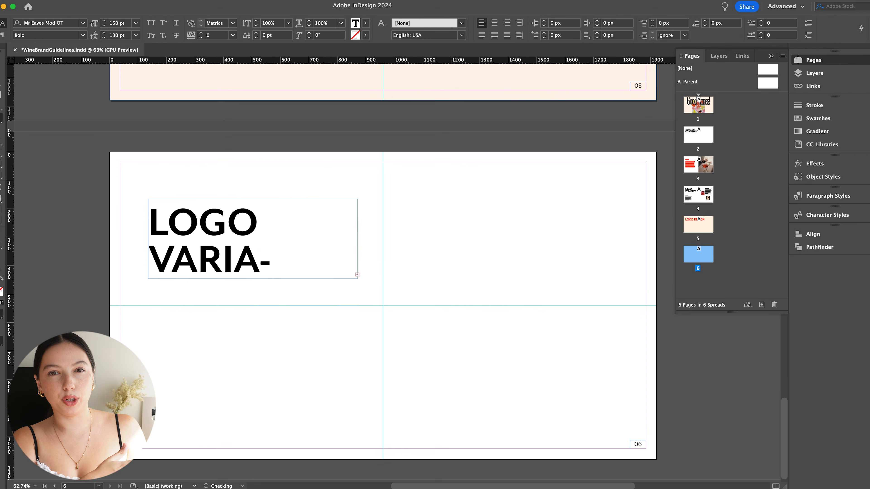
key("Escape")
left_click_drag(357, 239, 383, 239)
left_click(446, 248)
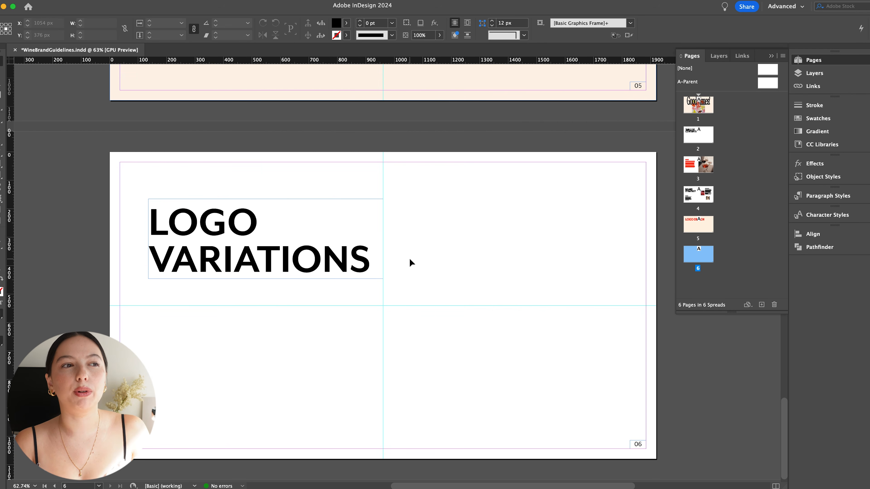
- Copy the orange circular "G!" logo from Illustrator and paste it into the lower-right area of page 5 in InDesign
key("super+Tab")
key("super+Tab")
scroll(576, 274, "up", 10)
scroll(577, 274, "down", 2)
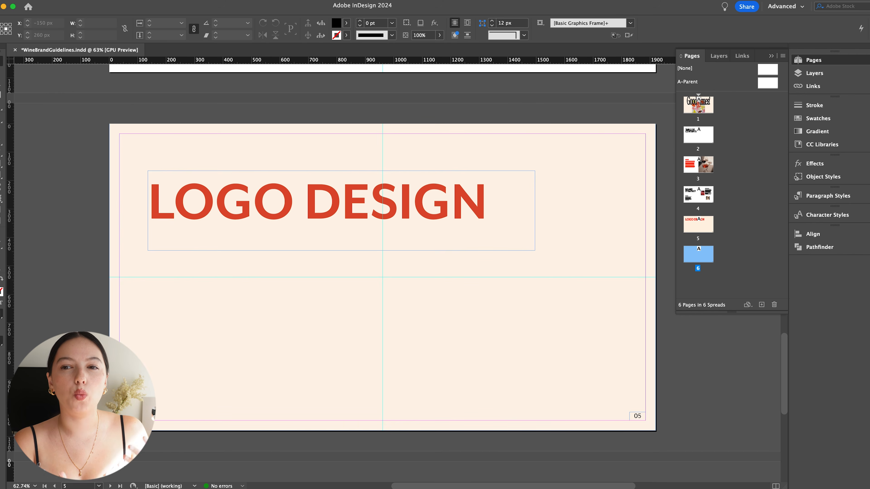
key("super+Tab")
key("super+Tab")
key("super+v")
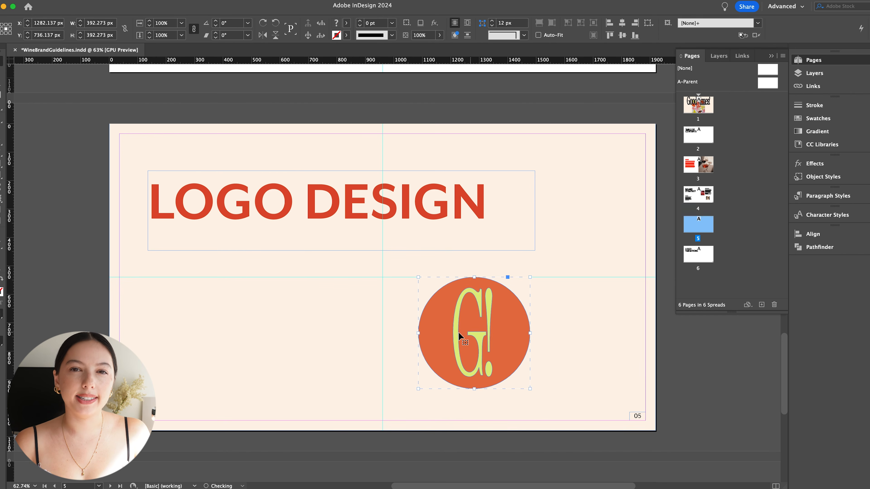
left_click_drag(469, 335, 533, 337)
left_click_drag(589, 387, 585, 381)
- Color the "LOGO DESIGN" heading on page 5 black
double_click(445, 206)
key("super+a")
left_click(365, 23)
left_click(285, 82)
key("Escape")
left_click(89, 280)
- Paste the black "Good times!" logo into the upper-right quadrant of page 6 and the gradient version into the lower-right quadrant
scroll(336, 359, "down", 10)
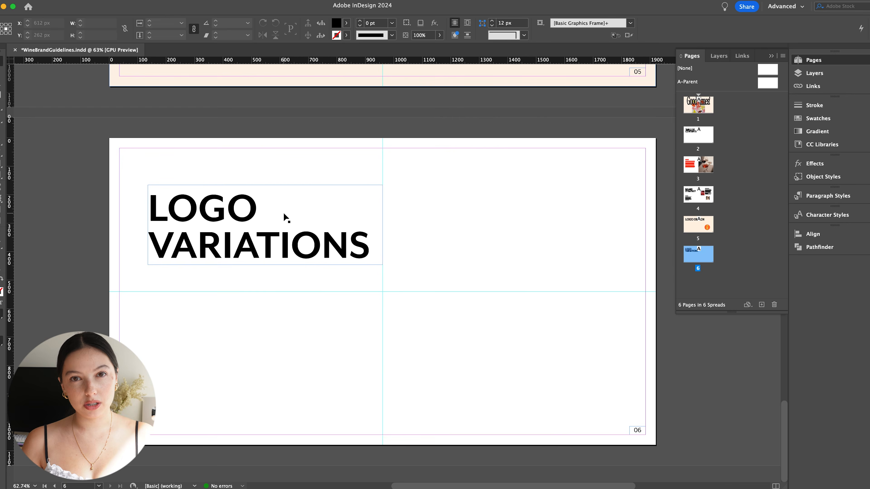
key("super+v")
left_click_drag(419, 308, 538, 270)
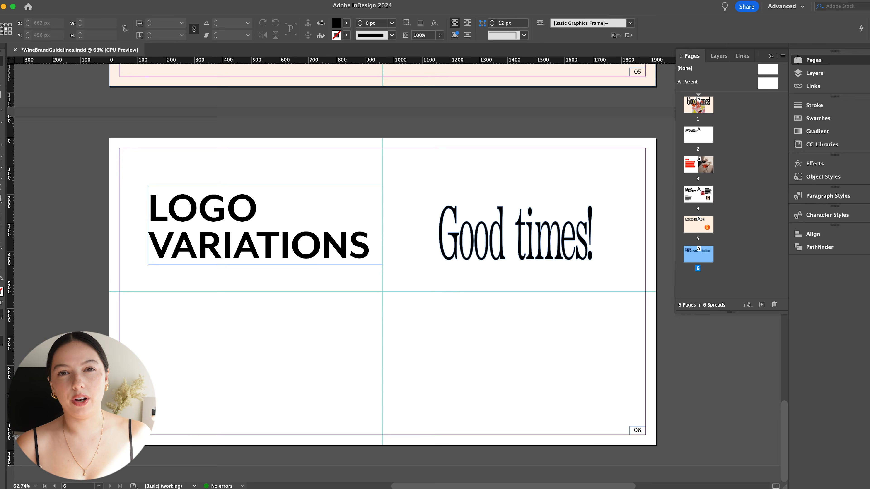
key("super+v")
left_click_drag(421, 309, 536, 365)
- Fine-tune the positions of the two "Good times!" logos in their quadrants and preview page 6
left_click_drag(534, 247, 527, 248)
left_click_drag(551, 355, 550, 360)
left_click_drag(542, 254, 543, 240)
left_click_drag(535, 363, 535, 377)
key("w")
key("w")
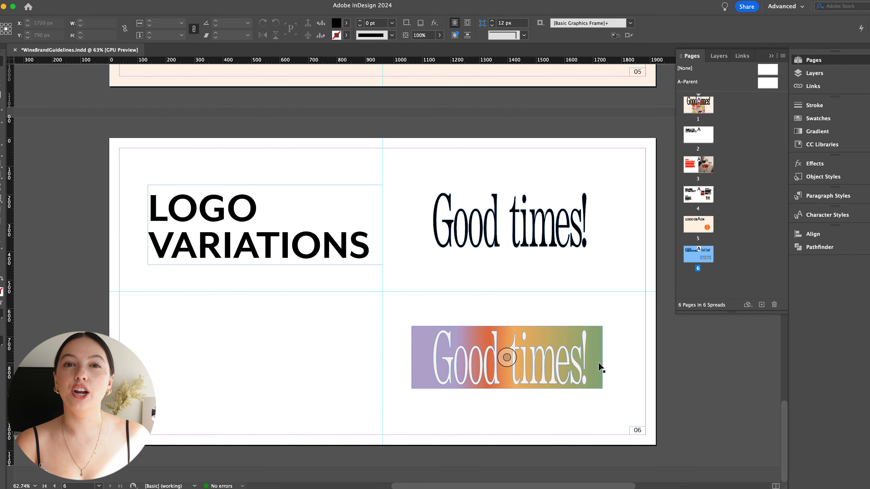
left_click(400, 297)
- Add a small "BLACK LOGO" label at the upper-right margin of page 6 and preview it
key("w")
- Add a matching "CREAM LOGO" label at the right margin just below the horizontal center guide of page 6 and preview it
key("w")
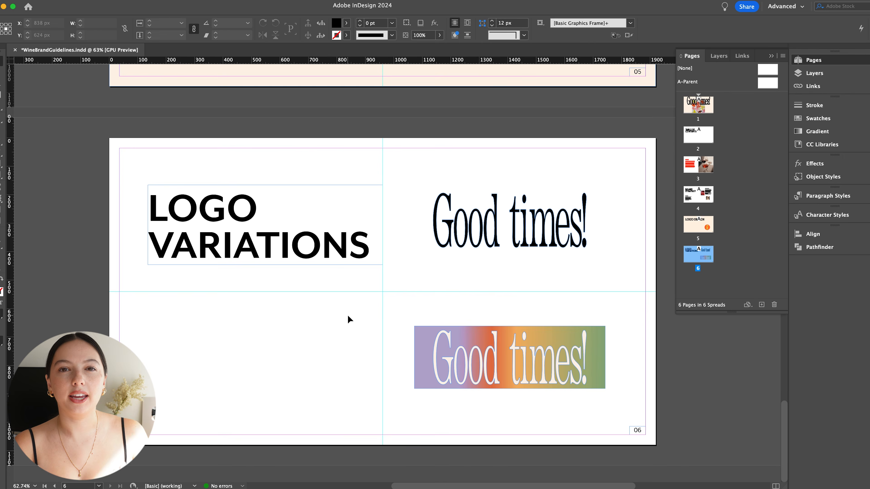
left_click_drag(392, 296, 457, 309)
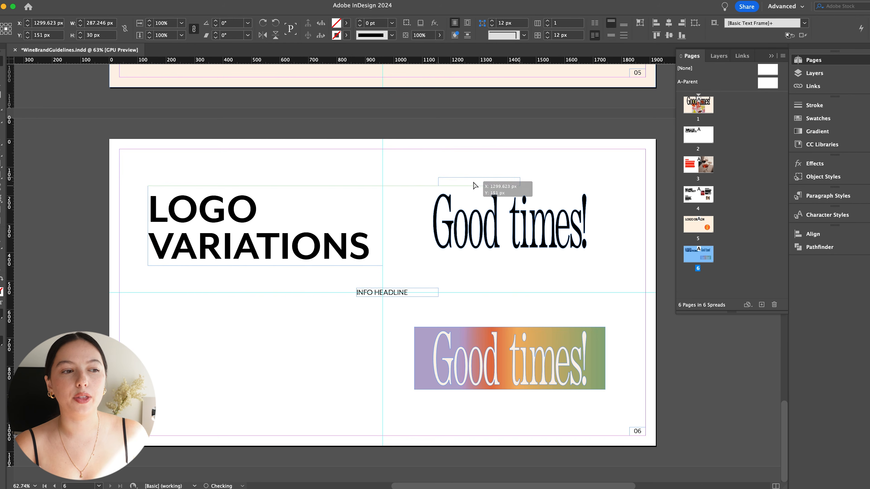
triple_click(468, 183)
scroll(423, 182, "up", 1)
type("BLACK LOGO")
key("Escape")
left_click_drag(457, 309, 622, 433)
key("w")
key("w")
double_click(586, 307)
left_click(32, 23)
left_click_drag(629, 307, 629, 316)
double_click(641, 315)
type("CREAM LOGO")
key("Escape")
key("w")
key("w")
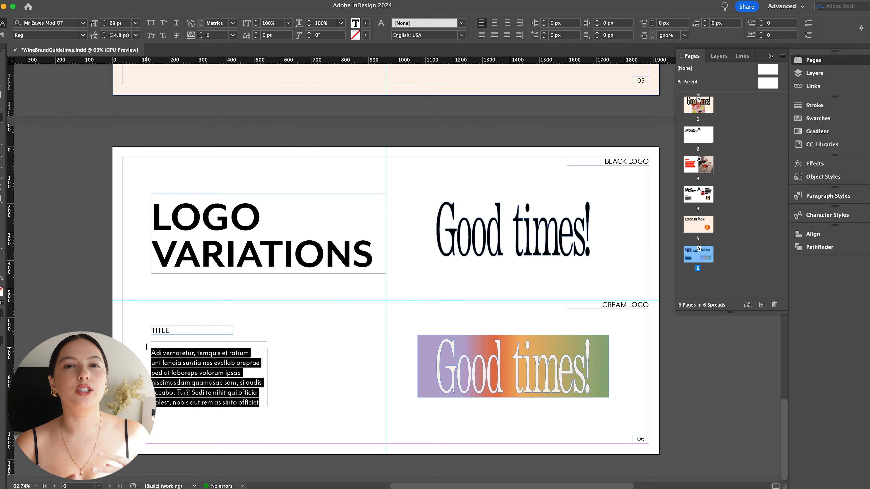
- Write an explanation of this logo variation's use cases, ending with "Header of the web page.", under "TITLE" on page 6 and preview it
type("Explanation of when to use this logo")
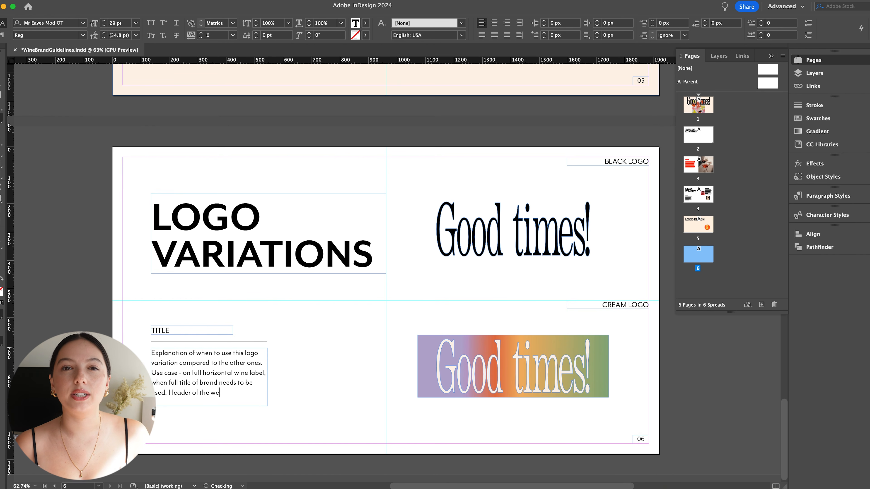
type("b page.")
key("Escape")
left_click(326, 327)
key("w")
key("w")
- Add page 7 from A-Parent and reuse the "LOGO VARIATIONS" heading and "TITLE" block there with placeholder body text
left_click_drag(768, 82, 704, 259)
double_click(697, 281)
double_click(646, 439)
key("Escape")
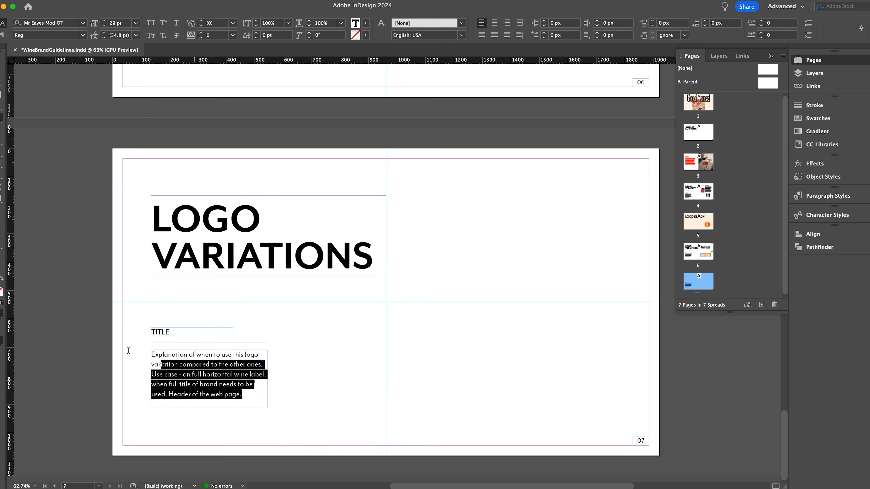
left_click(155, 4)
left_click(192, 327)
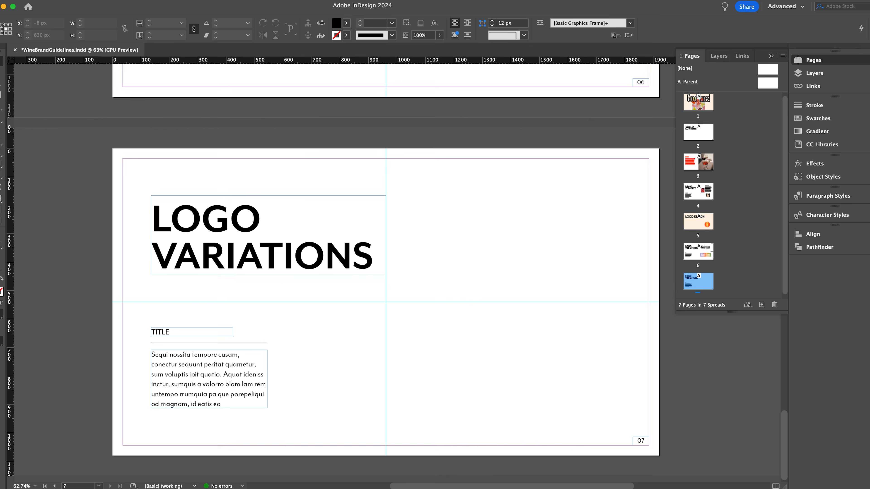
- Place the "Good!" logo and three colored "G!" logos on page 7, labeled "VARIATION #02" and "VARIATION #03"
key("super+v")
left_click_drag(397, 302, 521, 235)
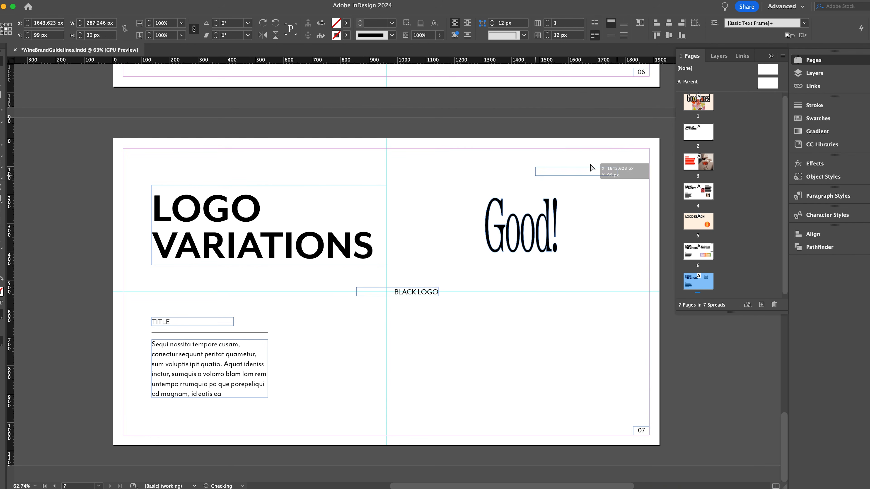
triple_click(606, 155)
left_click_drag(613, 153, 627, 297)
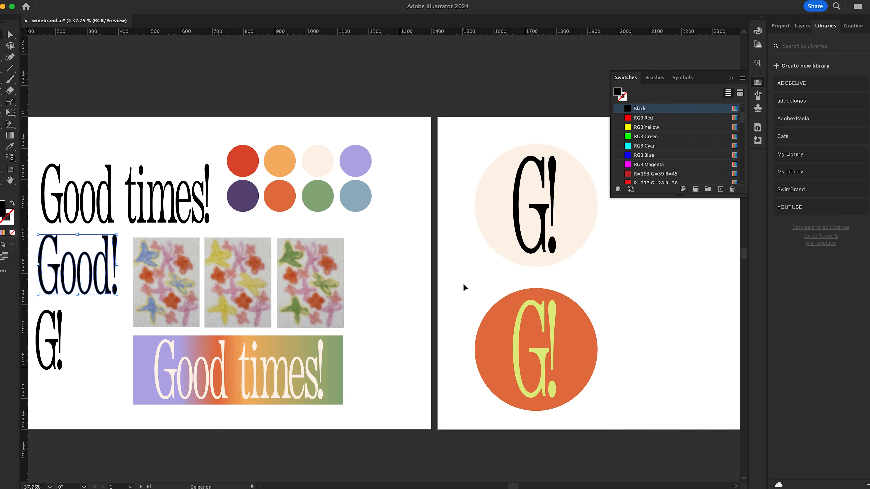
key("super+v")
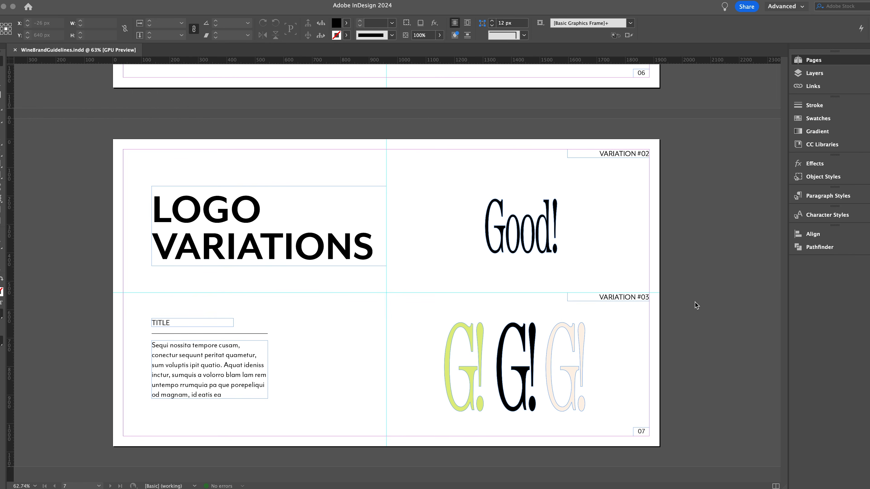
- Open page 8 and refresh its page number
double_click(708, 229)
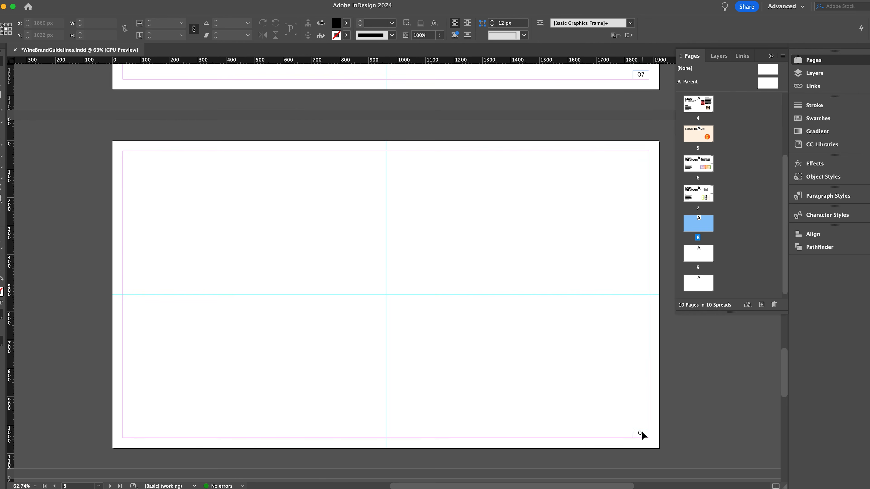
key("t")
key("Escape")
- Retitle the page 9 heading "FONT CHOICES" and refresh the page number
scroll(401, 262, "up", 8)
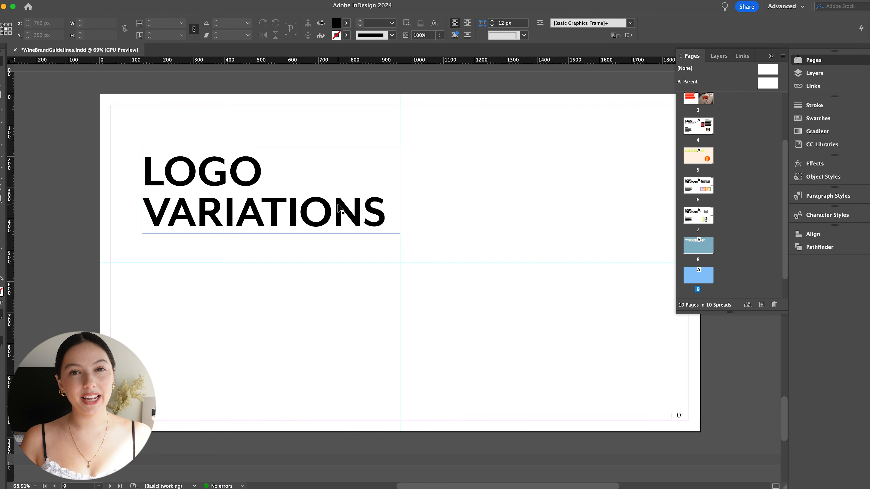
double_click(339, 208)
key("super+a")
type("FONT CHOICES")
key("Escape")
left_click(680, 415)
left_click(56, 113)
left_click_drag(785, 217, 784, 236)
- Draw a text frame in the upper-right quadrant of page 9 and set its font to Mr Eaves Mod OT Bold
key("t")
left_click_drag(417, 146, 560, 189)
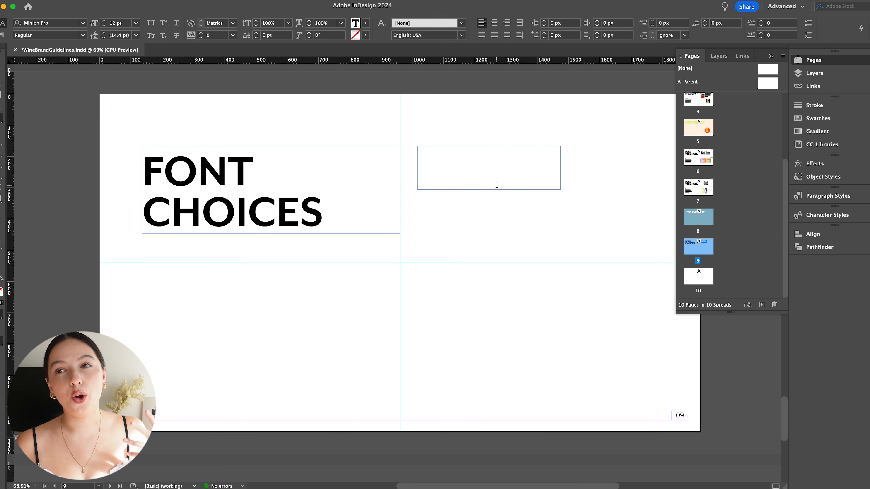
left_click(83, 23)
scroll(127, 245, "down", 10)
left_click(74, 81)
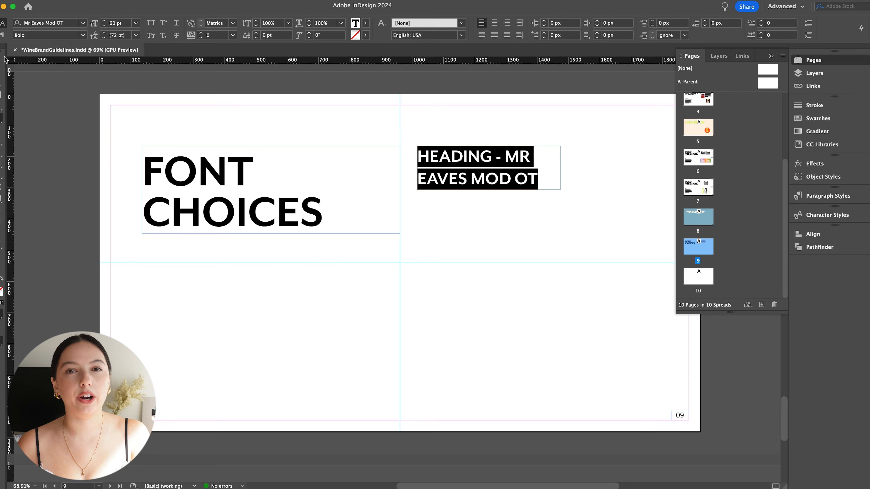
- Complete the frame's text as "HEADING - MR EAVES MOD OT BOLD" at 60 pt and widen the frame
key("Escape")
left_click_drag(637, 169, 600, 171)
double_click(532, 178)
type("BO")
key("Escape")
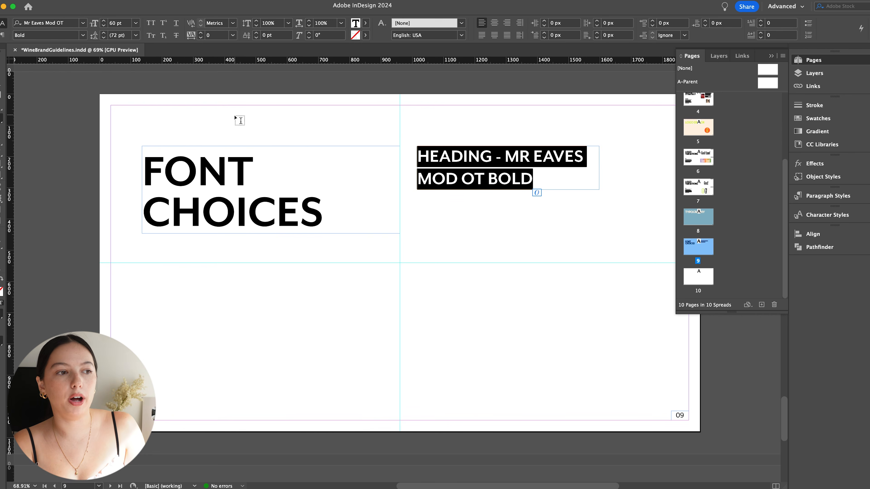
- Duplicate the heading sample below, change it to "SUBHEADING - MR EAVES MOD OT REGULAR" in Regular, and widen its frame to 636 px
left_click_drag(491, 246, 491, 238)
double_click(491, 239)
key("super+a")
left_click(419, 215)
type("SUB")
key("super+a")
left_click(83, 35)
left_click(551, 229)
key("Escape")
left_click_drag(599, 225, 616, 225)
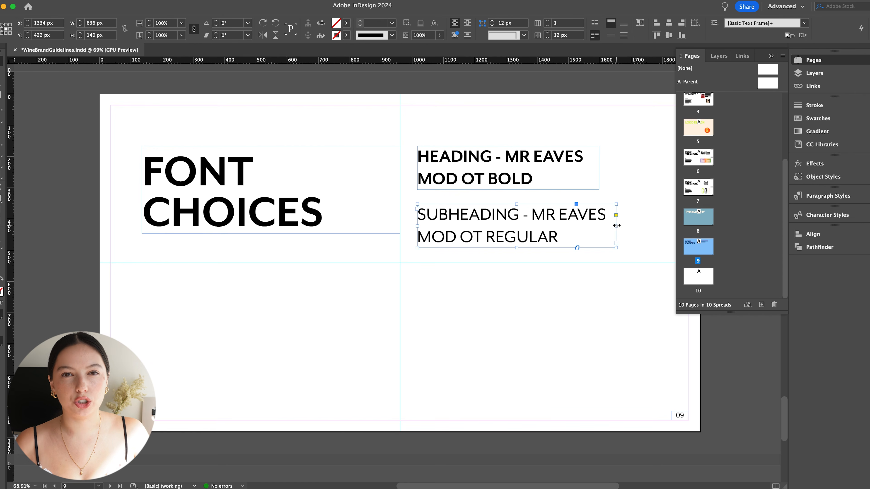
- Enlarge the subheading sample's text frame slightly and preview the page
left_click_drag(508, 257, 508, 269)
left_click(501, 285)
key("w")
key("w")
left_click(579, 254)
left_click_drag(599, 237, 625, 237)
left_click(590, 292)
- Duplicate the subheading sample below and replace the copy's text with "Body text: Mr Eaves Mod OT Regular"
left_click_drag(524, 262, 505, 295)
left_click(517, 281)
double_click(556, 300)
left_click_drag(561, 301, 405, 273)
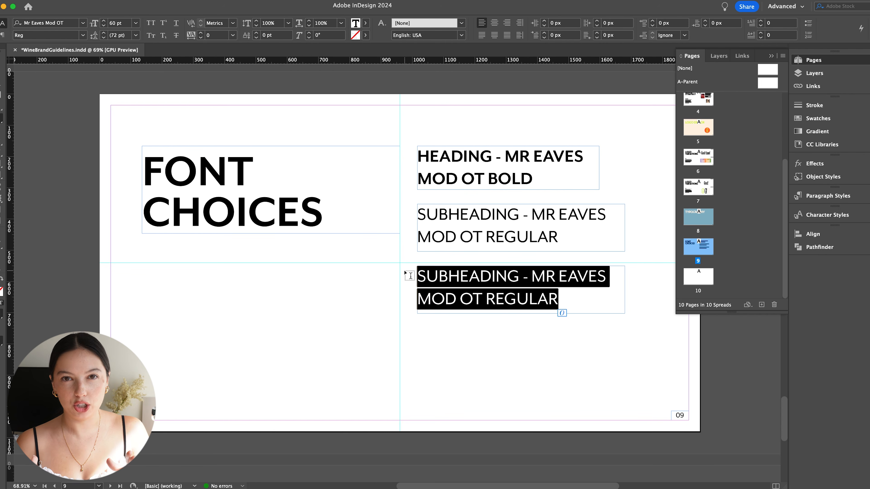
type("Body Text: Mr Eaves Mod OT")
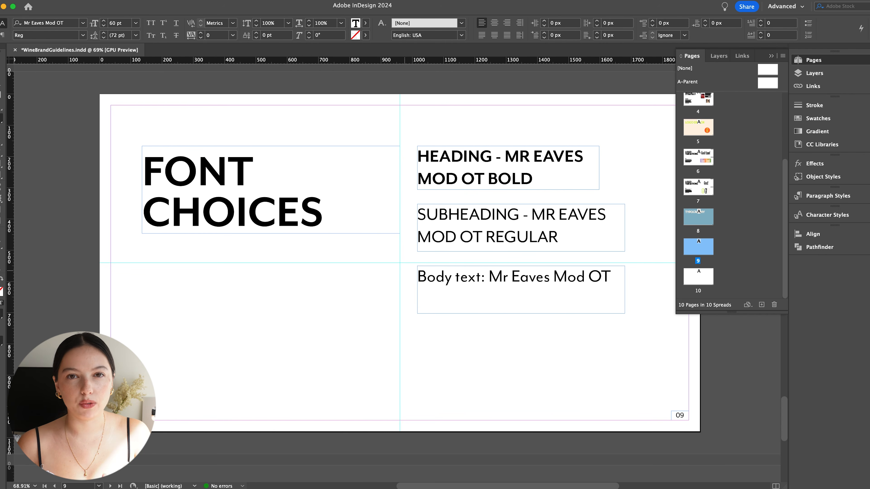
type(" Regular")
- Reduce the font sizes of the body text and subheading samples and shorten the body text frame
left_click_drag(474, 309, 403, 268)
left_click(103, 25)
left_click_drag(563, 242, 413, 209)
left_click(104, 25)
left_click(103, 25)
left_click(104, 26)
left_click(103, 25)
left_click(104, 26)
left_click(104, 26)
left_click(104, 25)
left_click(104, 25)
left_click(103, 26)
left_click(599, 212)
key("super+z")
key("Escape")
left_click_drag(624, 314, 624, 283)
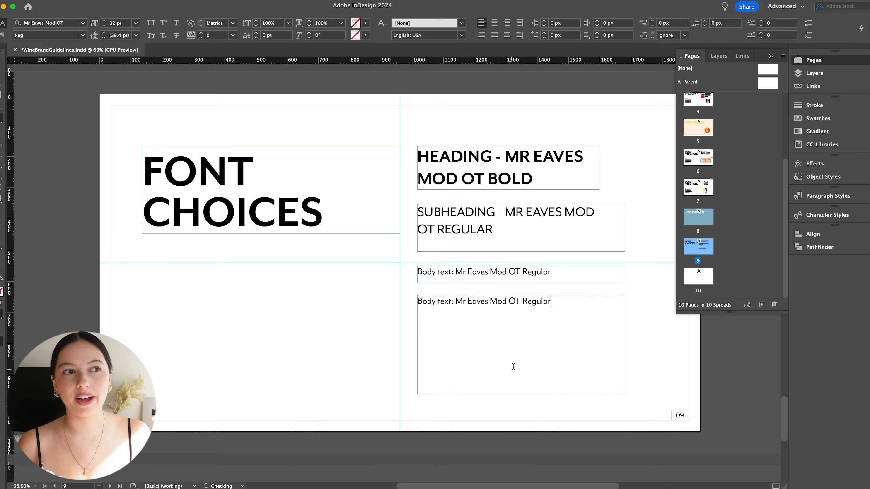
- Set the text in the copied body frame below to 20 pt, fill it with placeholder text, and preview the page
key("super+a")
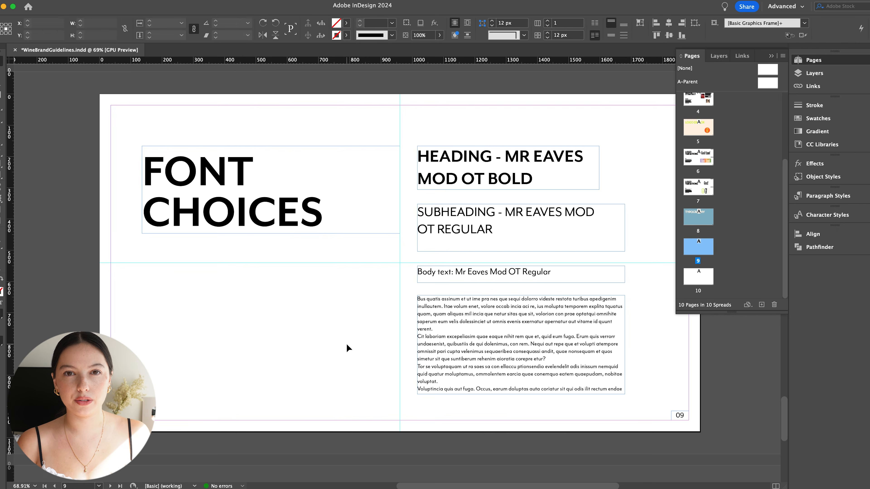
left_click(347, 346)
key("w")
- Move the subheading sample down slightly between the heading and body text samples and preview the page
key("w")
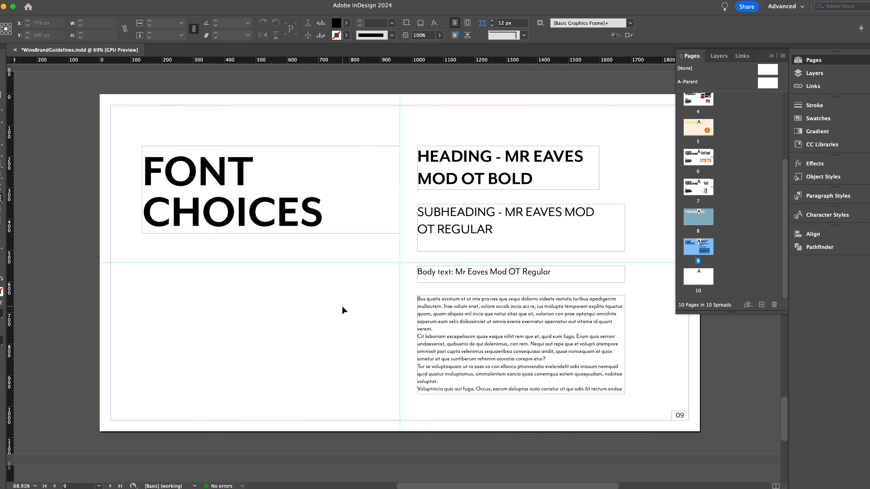
left_click_drag(498, 244, 498, 251)
key("w")
key("w")
key("w")
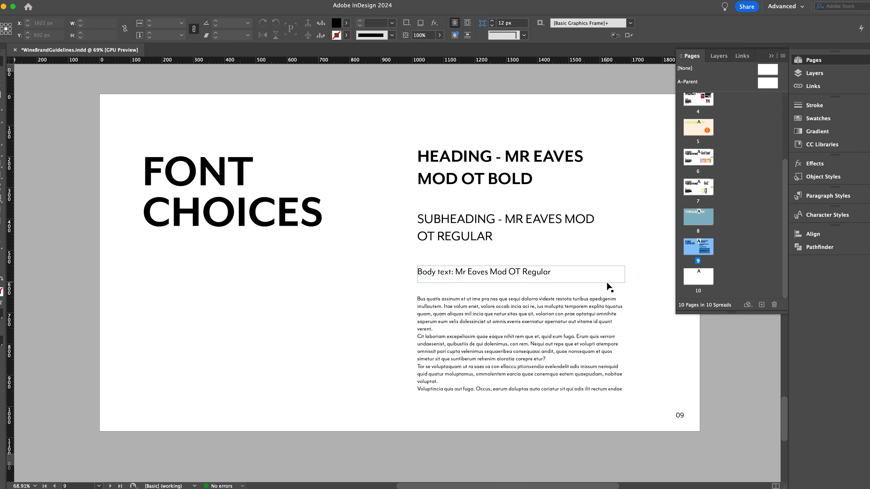
key("w")
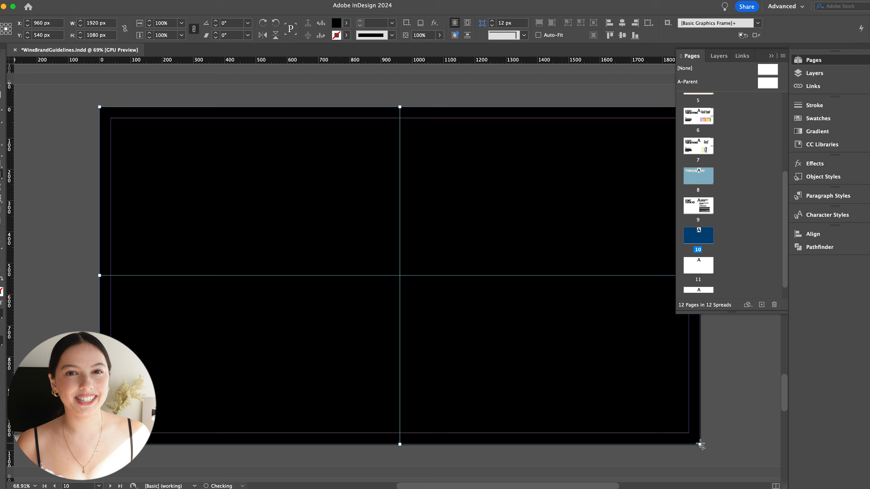
- Fill page 10's full-page rectangle with the green GoodTimes swatch and color the IMAGERY heading black
left_click(818, 117)
left_click(725, 223)
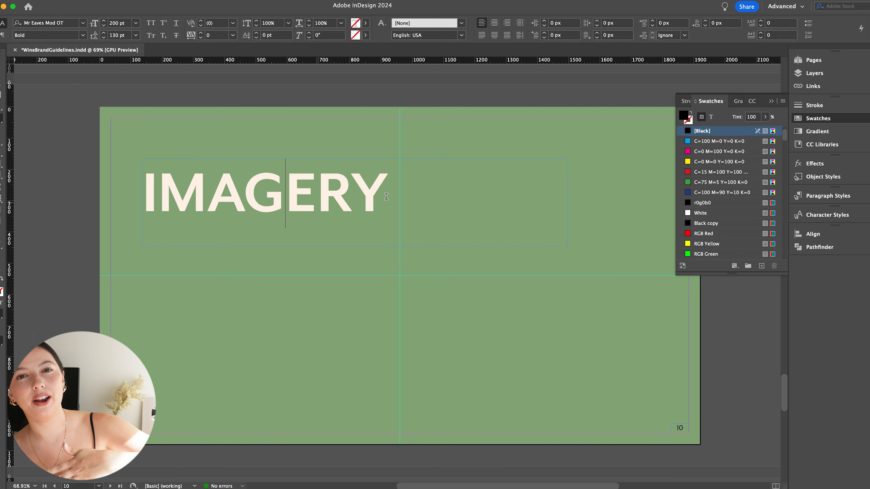
key("ctrl+a")
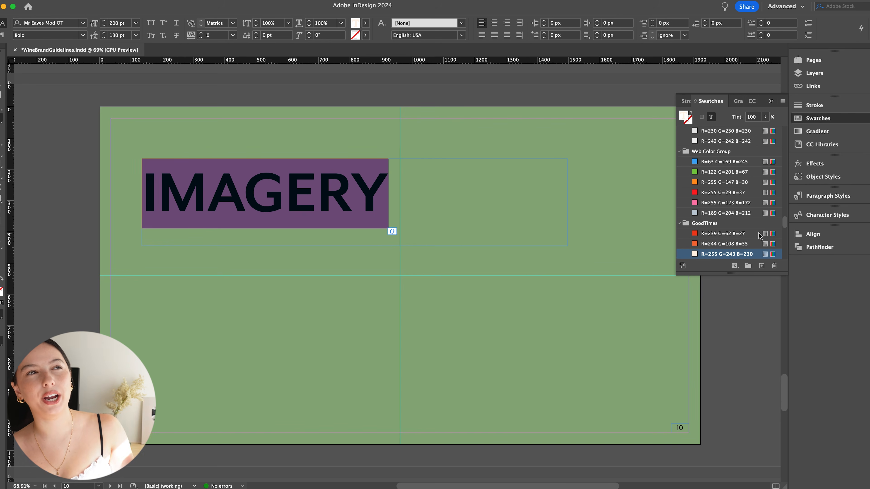
scroll(712, 236, "down", 1)
left_click(712, 182)
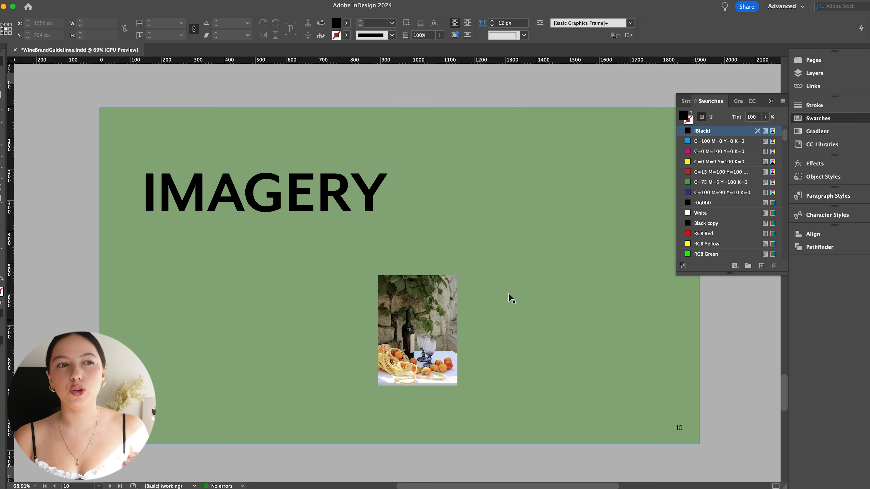
- Draw a frame about 216 x 202 px at page 10's upper edge, place the flower pattern image in it, and preview the page
left_click_drag(521, 101, 589, 169)
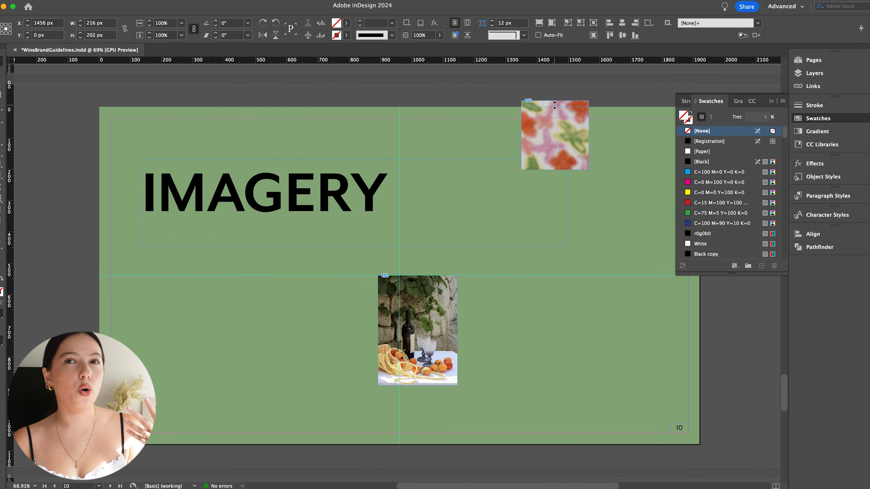
scroll(740, 249, "down", 3)
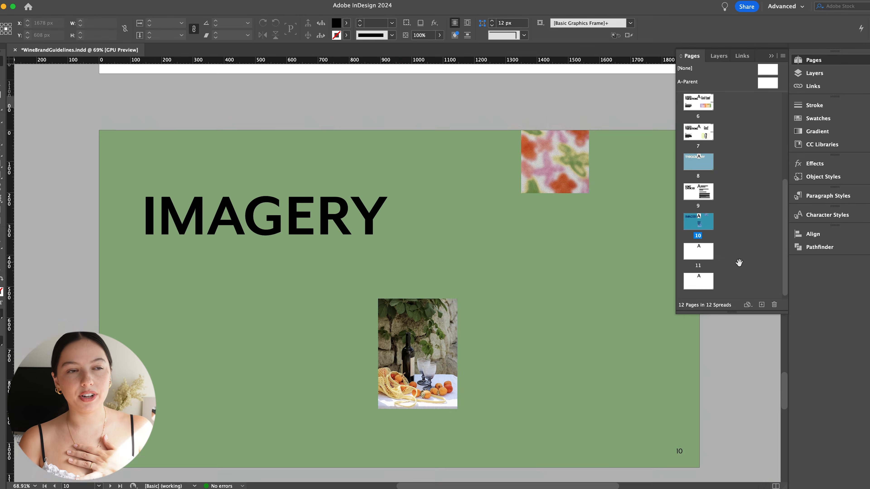
key("w")
- On page 11, paste the copied heading in place and change its text to "IMAGES IN USE", breaking the line after "IMAGES"
double_click(699, 252)
key("f")
left_click_drag(99, 130, 399, 468)
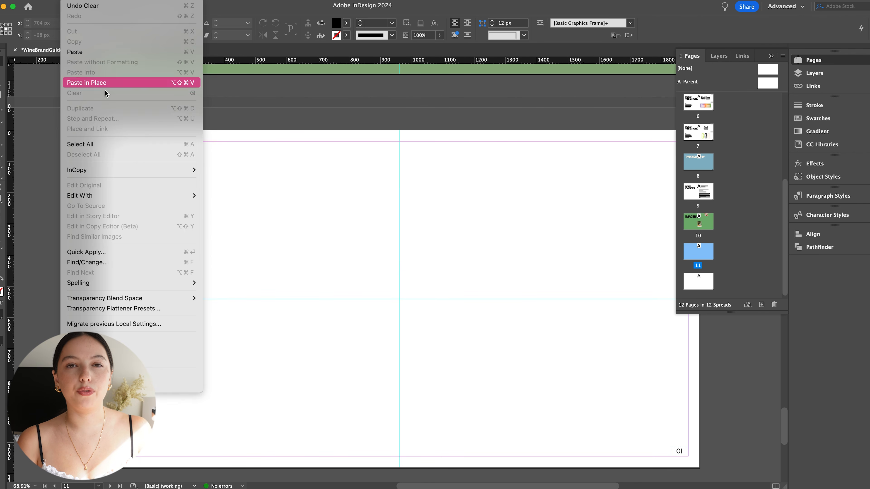
left_click(87, 80)
type("IMAGES IN USE")
key("Left")
key("Left")
key("Left")
key("Left")
key("Left")
key("Left")
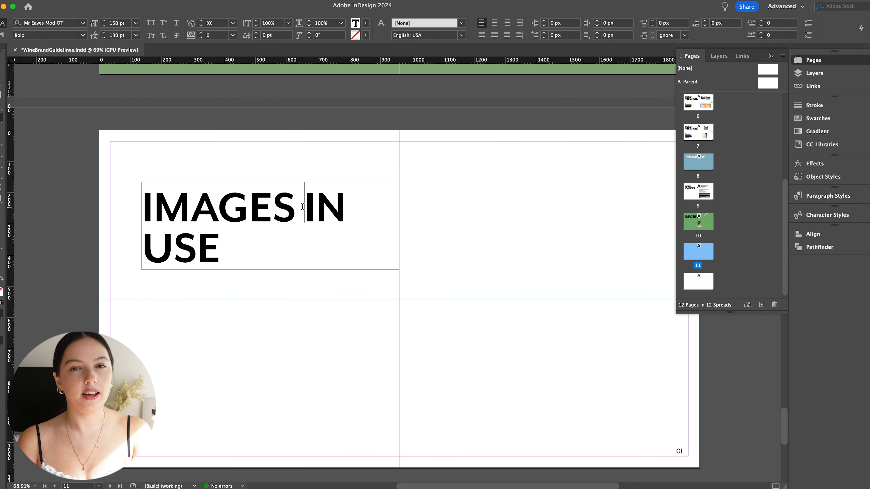
key("Return")
key("Escape")
- Draw a row of three equal image frames, each about 242 x 380 px, across the page's right half
key("f")
left_click_drag(414, 240, 677, 358)
key("Right")
key("Right")
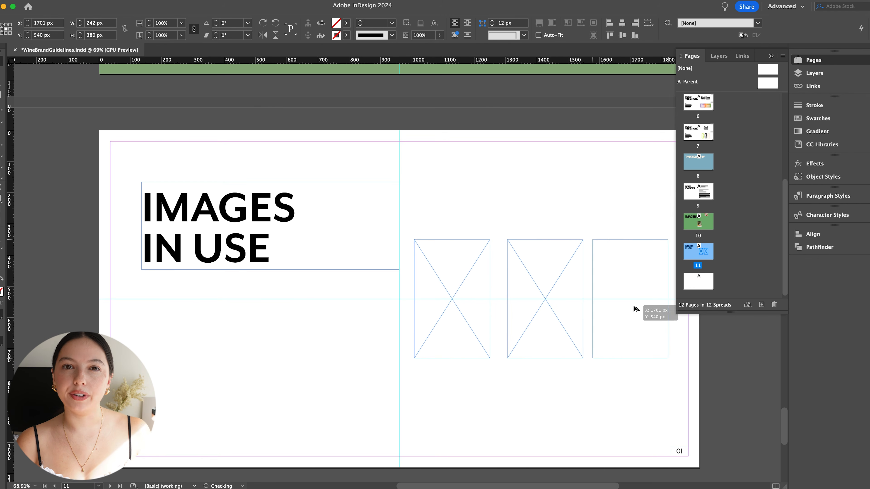
- Place the three color variations of the flower pattern in the frames so that each image fills its frame
left_click(452, 298)
left_click(544, 298)
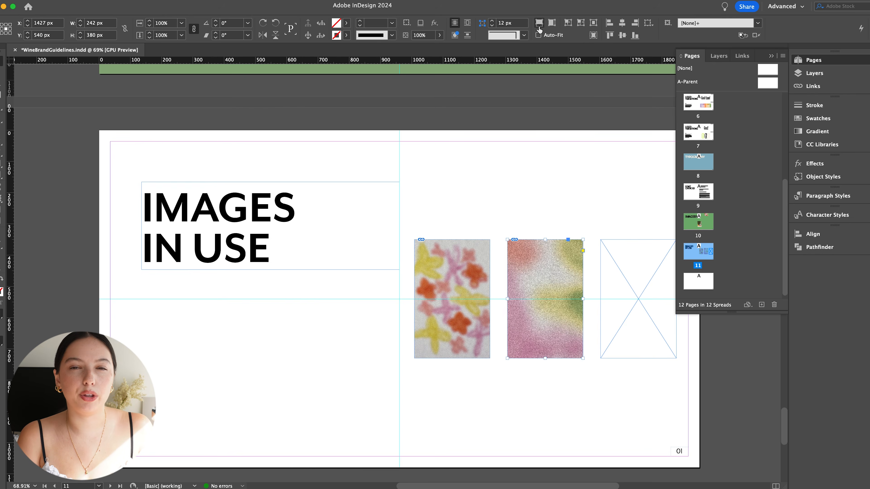
scroll(599, 274, "left", 3)
left_click(670, 298)
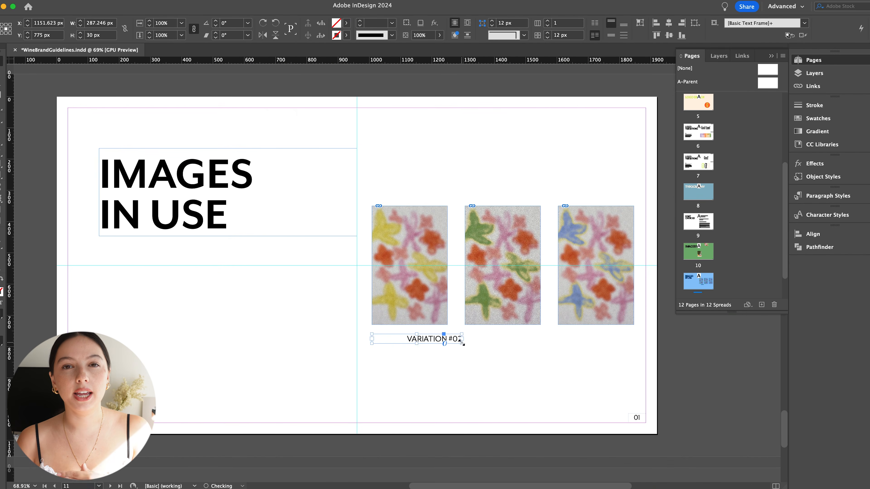
- Caption the images VARIATION #01–#03 and add the description "Flower images will be used only as zoomed in backgrounds for wine labels, posters and socials."
left_click_drag(462, 343, 448, 343)
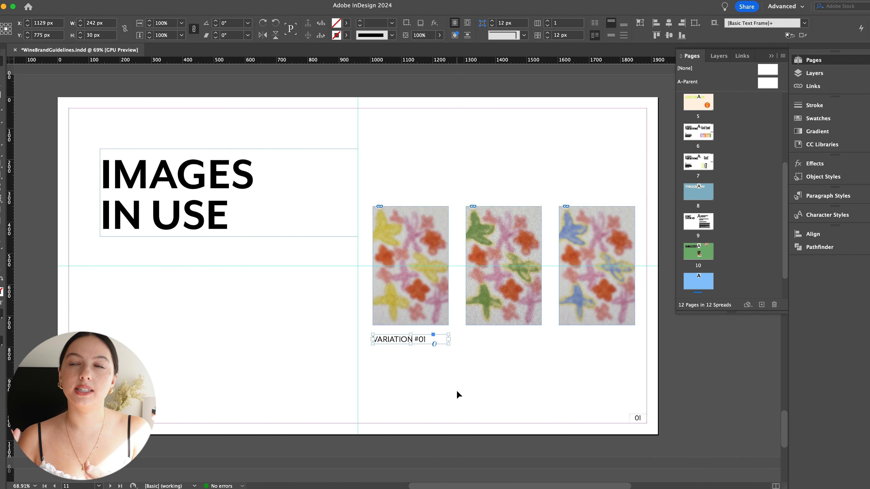
left_click_drag(411, 339, 591, 344)
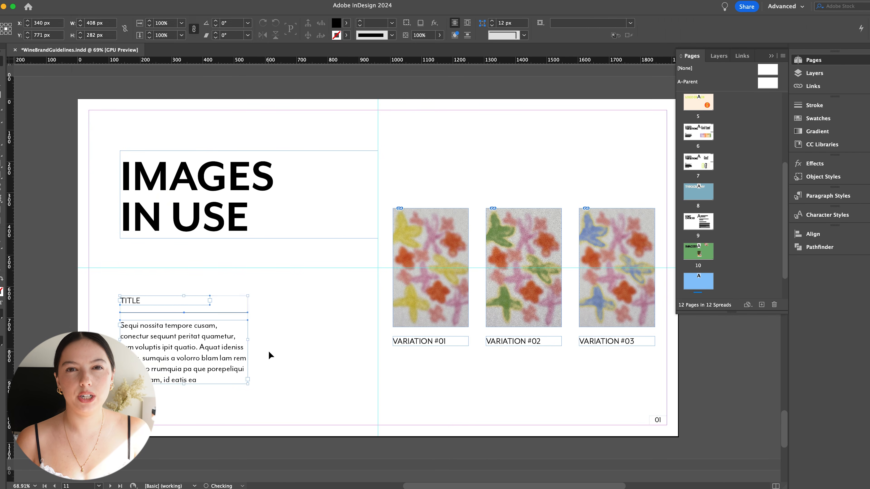
left_click_drag(197, 380, 123, 331)
type("Flower images will be used only as")
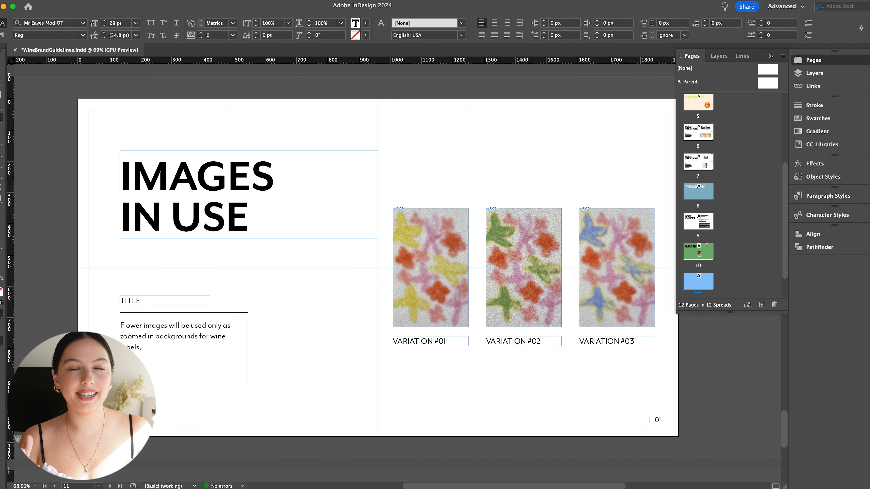
key("Escape")
- Move the three pattern images and their captions up, and draw a frame about 294 x 348 px below them
left_click_drag(385, 197, 640, 358)
left_click_drag(596, 252, 596, 174)
key("f")
left_click_drag(403, 285, 495, 394)
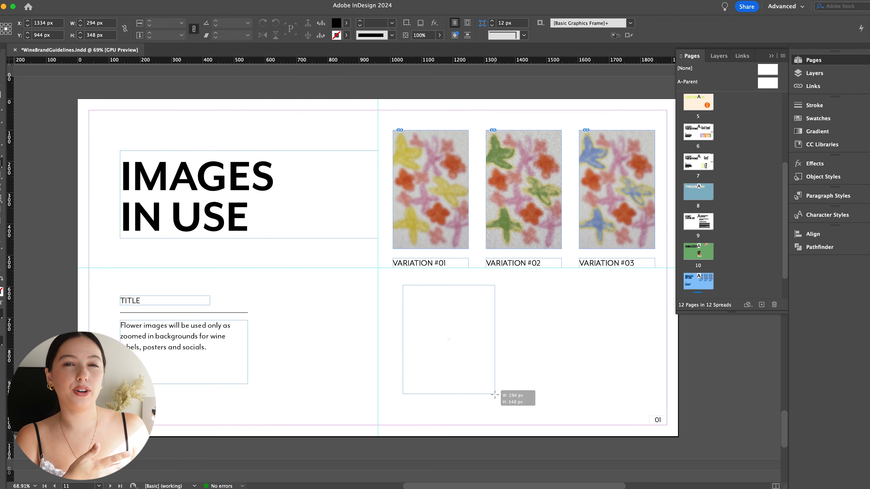
- Place the pink wine bottle mockup in the new frame and adjust the image inside it
key("v")
key("super+d")
key("Return")
double_click(448, 339)
left_click_drag(504, 340, 518, 340)
- Duplicate the bottle frame to its right, shift the original slightly right, and delete the image inside the copy
left_click(561, 332)
left_click_drag(446, 317, 580, 311)
left_click_drag(449, 322, 459, 322)
double_click(588, 328)
key("Delete")
- Place the "Good! Good! Good!" poster mockup in the empty frame, fill the frame proportionally, and reposition the image
left_click(526, 343)
left_click_drag(2, 267, 592, 336)
left_click(545, 23)
double_click(592, 340)
left_click_drag(536, 339, 517, 339)
- Duplicate a variation caption below the mockups, change its text to "IMAGES MOCKUP", line it up with the pattern captions, and preview the page
left_click_drag(414, 266, 399, 423)
double_click(411, 421)
left_click_drag(433, 421, 332, 418)
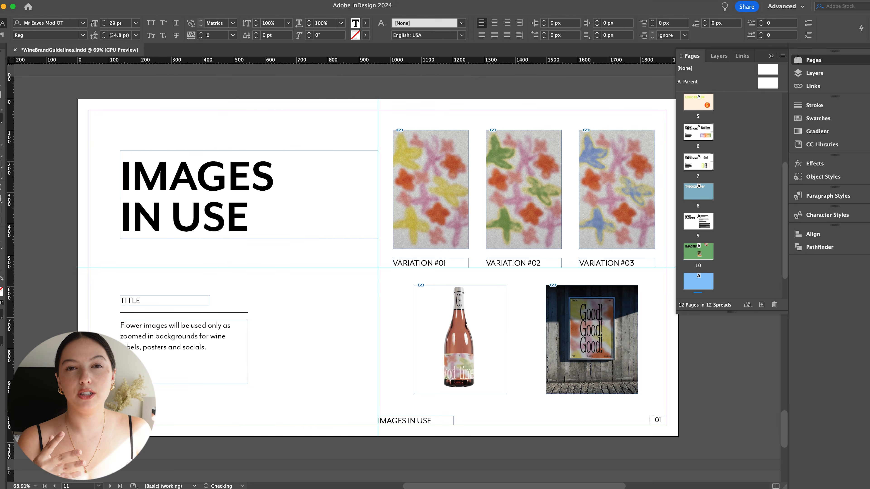
left_click(1, 63)
left_click_drag(401, 420, 415, 420)
left_click(390, 374)
key("w")
key("w")
left_click_drag(222, 207, 191, 167)
key("super+z")
left_click(339, 249)
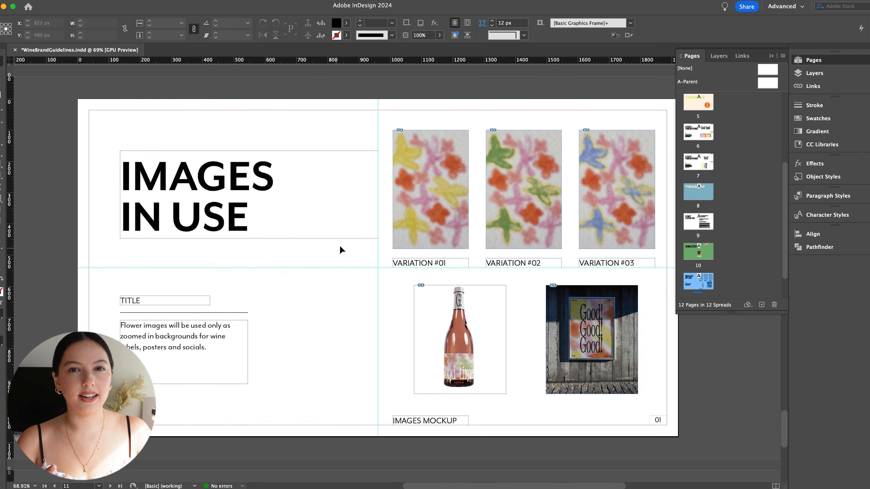
- Change the page number text on the "IMAGES IN USE" page to 11
scroll(701, 279, "down", 3)
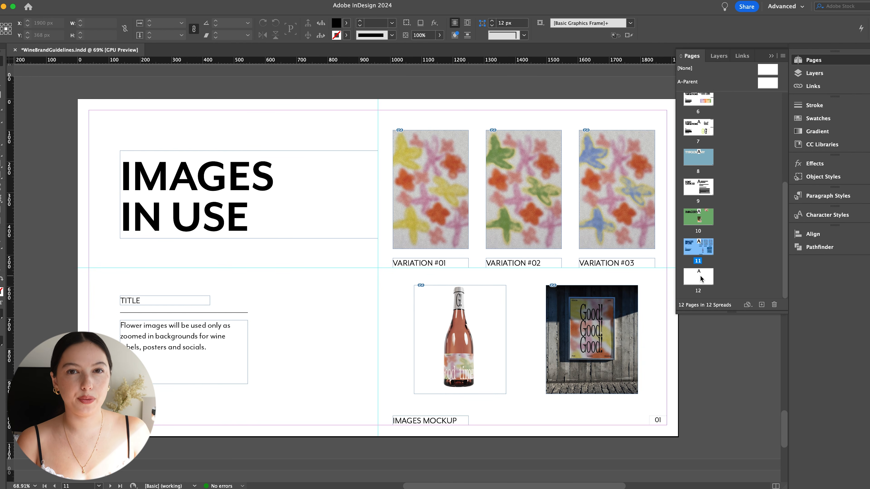
left_click(658, 420, "shift+super")
double_click(658, 420)
type("11")
left_click(2, 62)
left_click(359, 338)
- On page 12, draw a frame about 426 x 530 px in the right half and place the red wine glasses photo in it
scroll(780, 189, "up", 3)
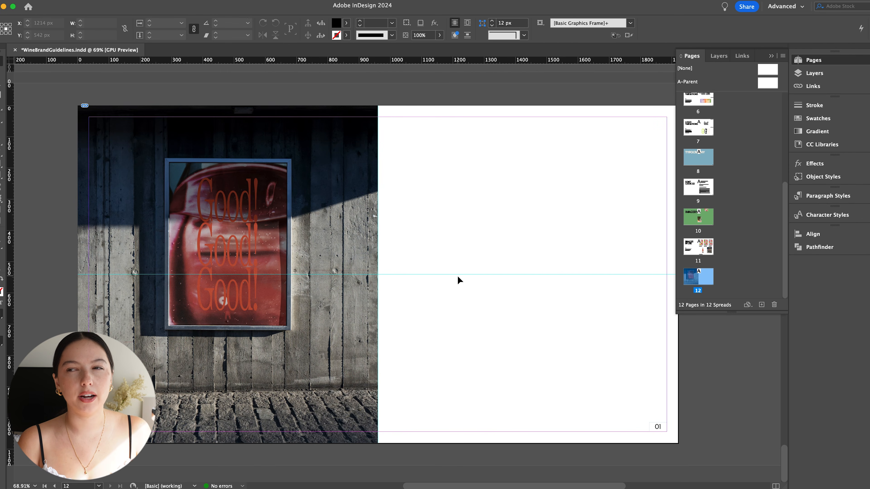
key("f")
left_click_drag(460, 191, 594, 357)
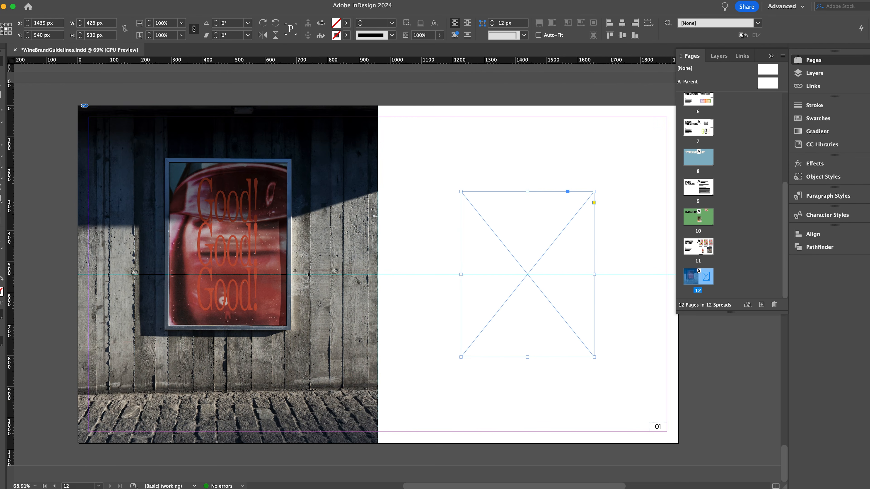
key("super+d")
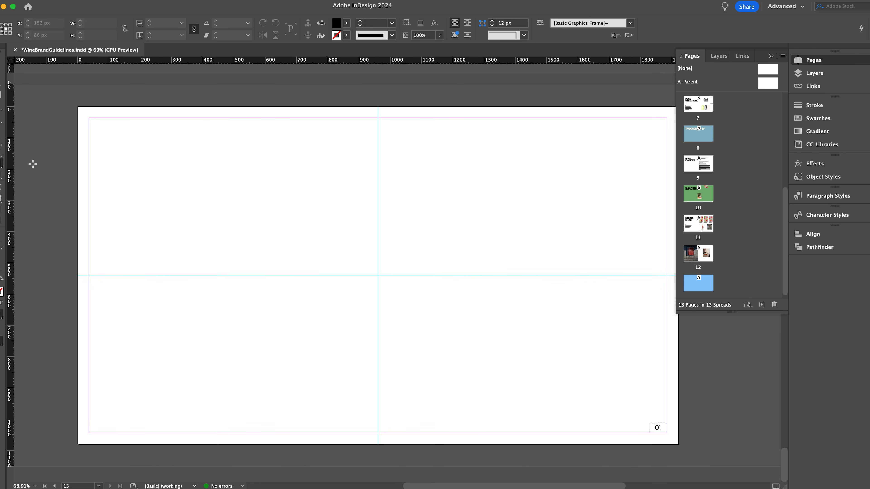
- On page 13, draw a square frame about 476 px wide in the upper left and place the glass shadow photo in it
left_click_drag(154, 158, 302, 306)
key("super+d")
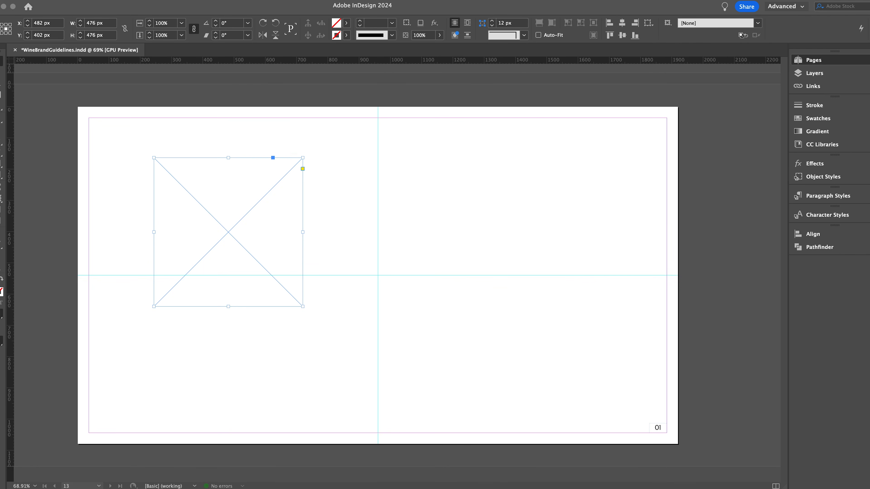
key("Return")
- Draw a frame about 470 x 550 px at the page's bottom edge, place the fruit bag photo in it, and adjust its crop
left_click_drag(360, 272, 507, 444)
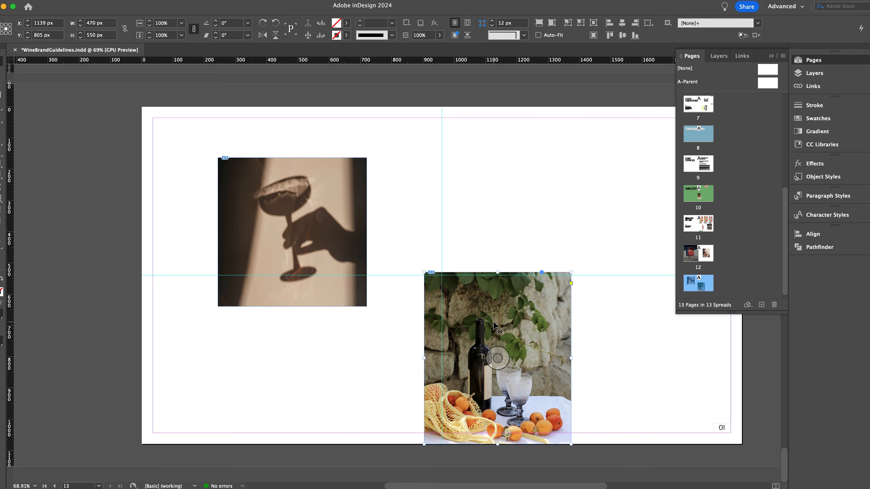
left_click(497, 358)
left_click_drag(482, 363, 537, 323)
left_click(52, 130)
- Draw a frame about 960 x 664 px in the page's upper right corner and place the outdoor table photo in it
left_click_drag(740, 322, 742, 314)
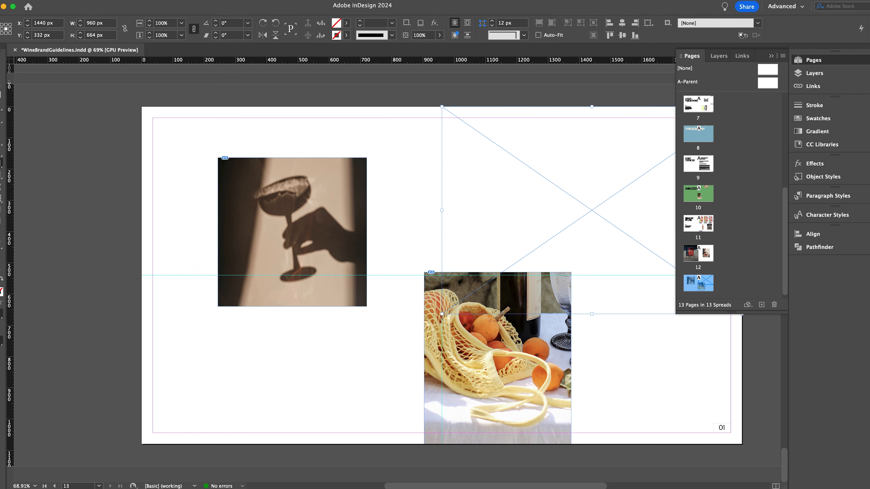
left_click_drag(3, 187, 513, 192)
left_click(374, 247)
- Move the fruit bag photo left and shrink the glass shadow photo so that it ends at the horizontal centre guide
left_click_drag(490, 363, 466, 363)
left_click(294, 240)
left_click_drag(366, 306, 335, 275)
left_click(387, 226)
- Set the page number texts on pages 13 and 12 to 13 and 12, and return to page 13
scroll(387, 226, "right", 1)
double_click(705, 429)
type("13")
key("Escape")
key("alt+Page_Up")
double_click(706, 429)
type("12")
key("Escape")
double_click(698, 283)
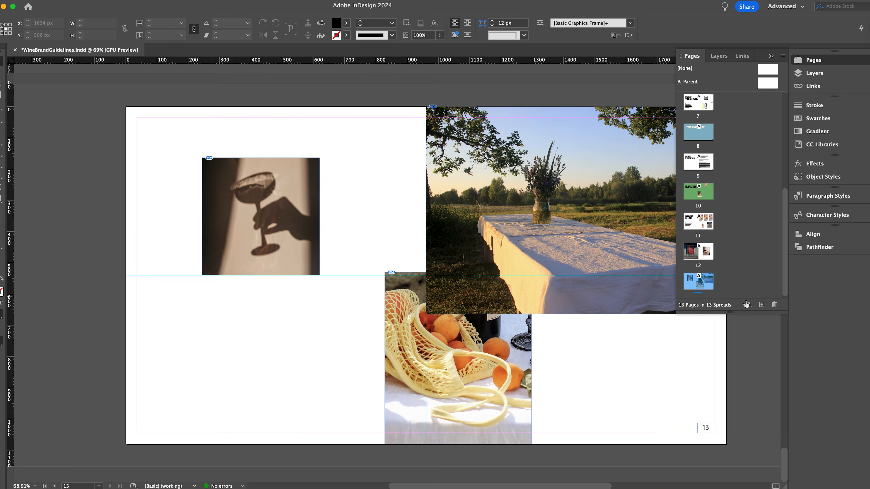
- Add a page 14 and draw a small square frame in its right half and a frame about 818 x 562 px in its left half
left_click(761, 304)
key("f")
left_click_drag(509, 223, 604, 318)
left_click_drag(169, 169, 426, 345)
- Centre both frames vertically on the page, moving the small one with the raised wine glass photo closer to the large one
key("v")
left_click_drag(301, 266, 303, 284)
left_click_drag(558, 278, 507, 283)
left_click(360, 309)
- Place the zoomed-in flower pattern image in the large frame, shift the image within it, and preview the page
key("super+Tab")
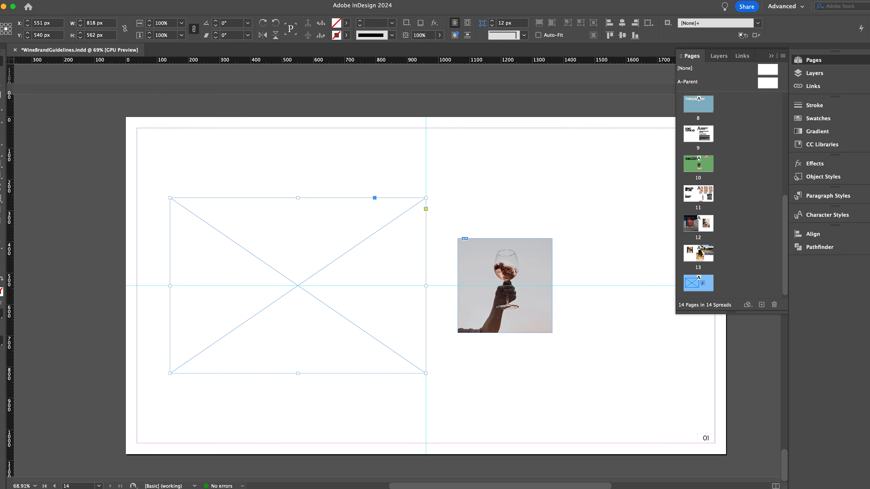
left_click_drag(869, 198, 374, 198)
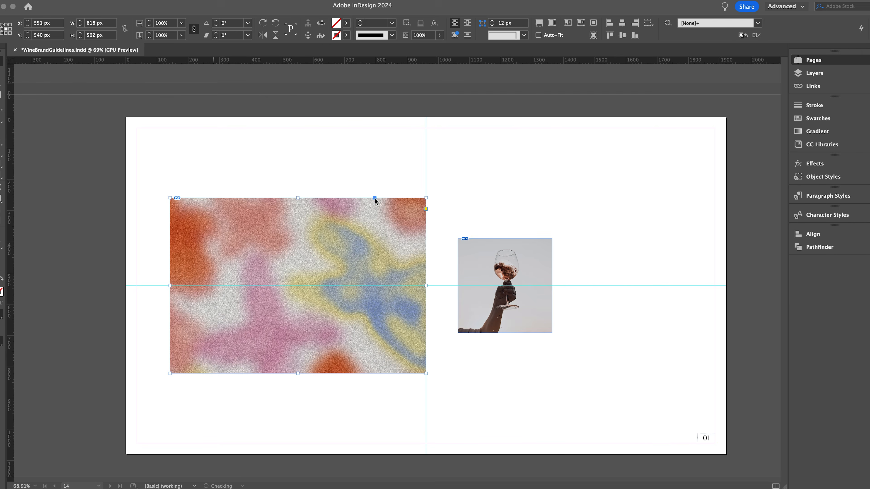
double_click(363, 244)
left_click_drag(352, 245, 373, 245)
key("super+shift+a")
key("w")
key("w")
- Enlarge the flower pattern frame rightward and evenly up and down, and reposition the wine glass photo to its right
left_click_drag(520, 267, 590, 267)
left_click(387, 281)
left_click_drag(425, 286, 477, 285)
left_click_drag(323, 198, 323, 178)
left_click_drag(323, 373, 325, 393)
key("super+shift+a")
left_click_drag(579, 315, 560, 315)
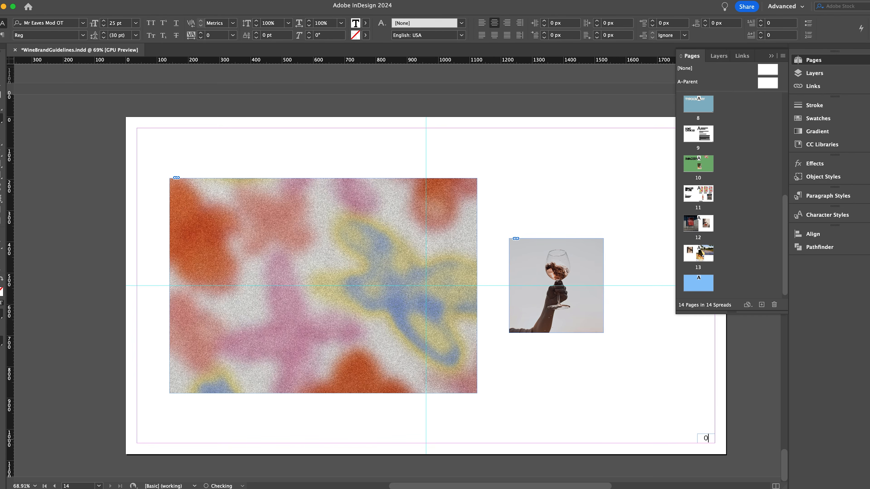
- Set the new page's page number text to 14 and preview the page
key("w")
scroll(753, 248, "down", 1)
key("w")
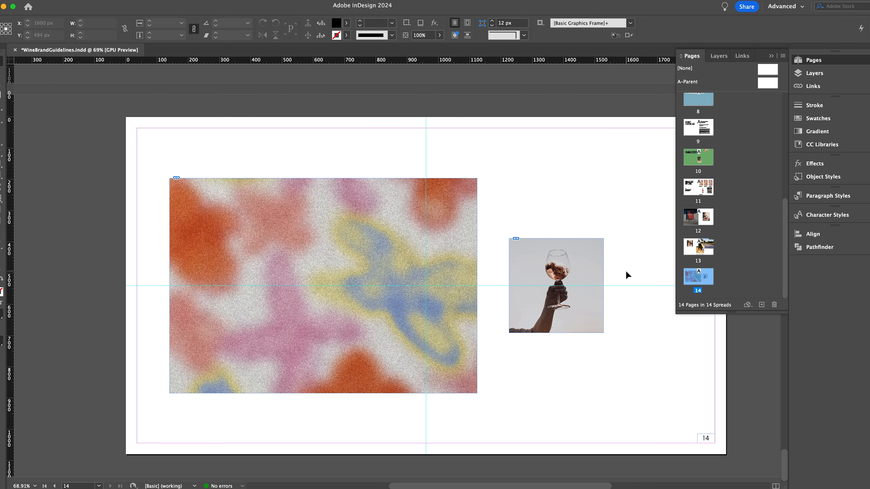
- Duplicate the page number frame to the page's lower left margin corner and widen the copy to 302 px
key("t")
key("v")
left_click_drag(707, 440, 146, 440)
left_click_drag(155, 439, 232, 438)
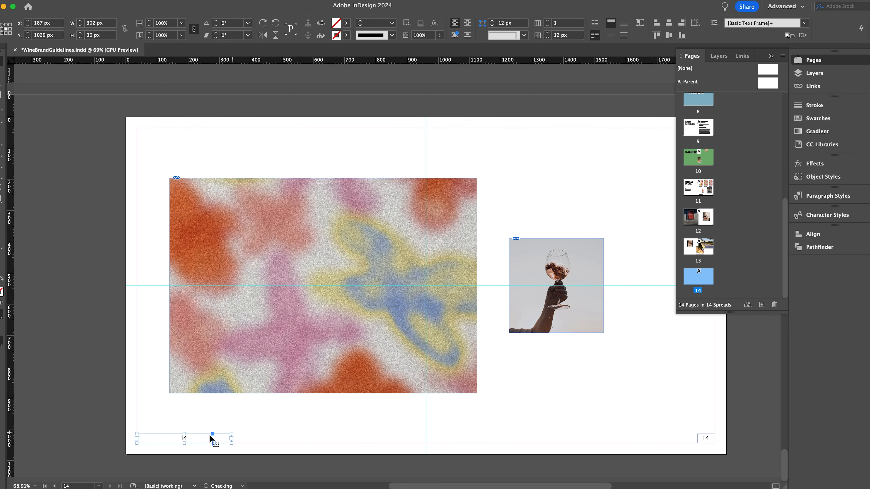
- Replace the copied frame's text with left-aligned "IMAGERY" and copy the frame
double_click(211, 440)
key("super+a")
key("Escape")
key("super+c")
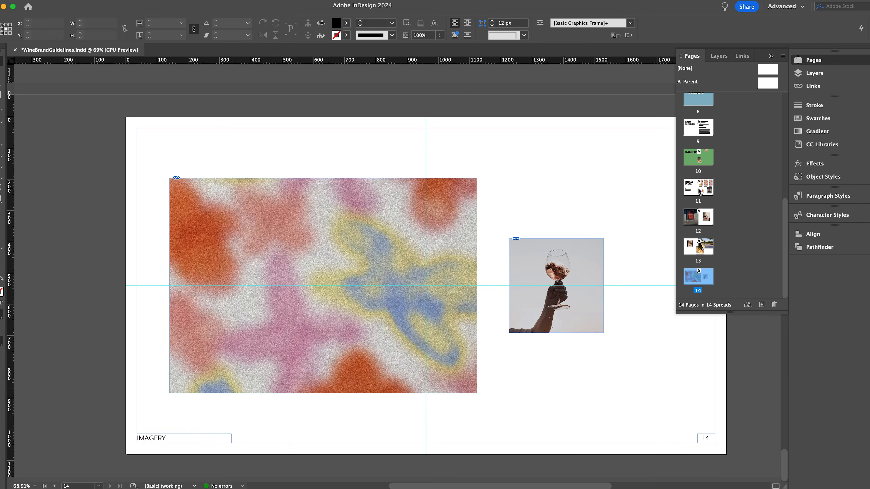
- Paste the IMAGERY label in place on pages 12 and 13, and return to page 14
double_click(698, 217)
left_click(85, 0)
left_click(138, 93)
double_click(698, 247)
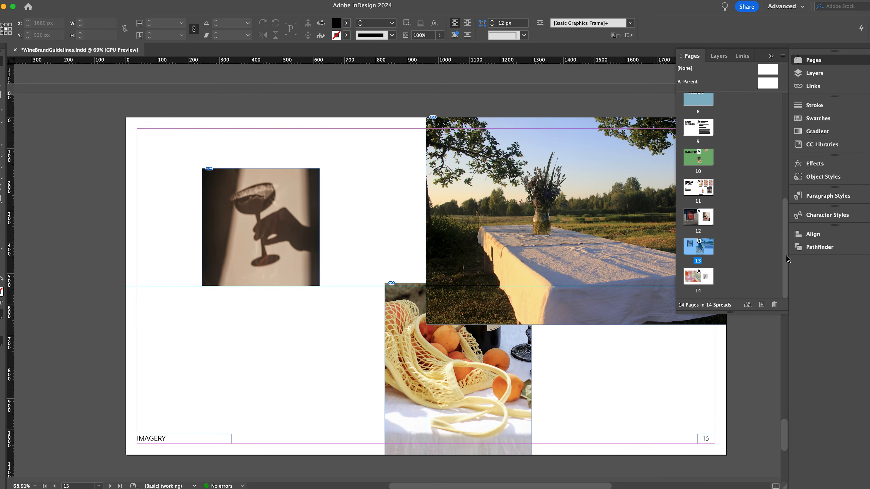
double_click(699, 279)
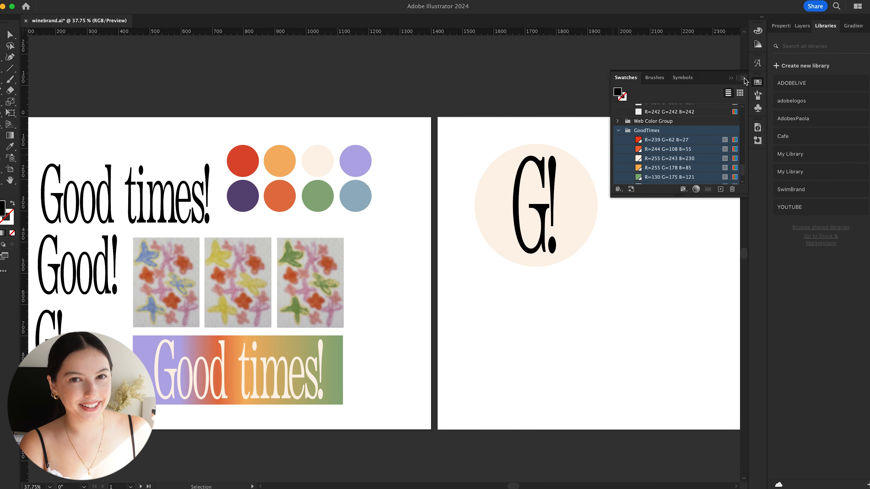
- Save the Illustrator swatch library as the ASE file GoodTimesColorPalette in the winebrand folder on the backup drive
left_click(742, 79)
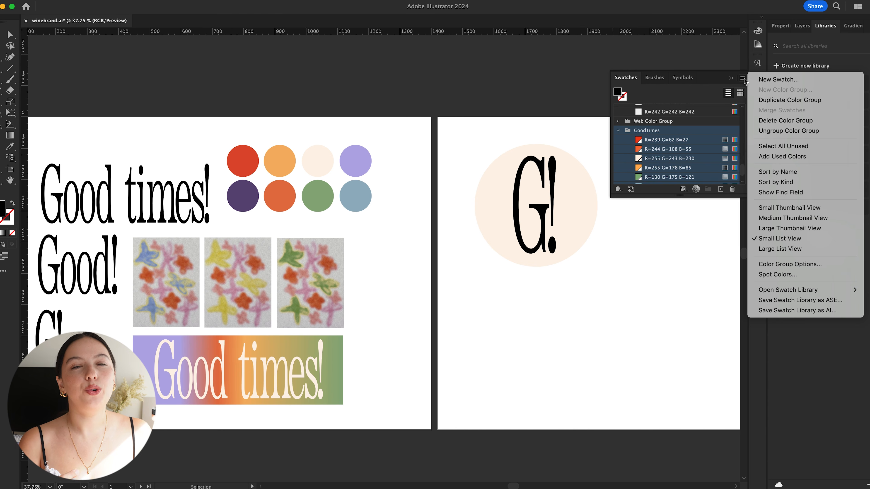
left_click(800, 300)
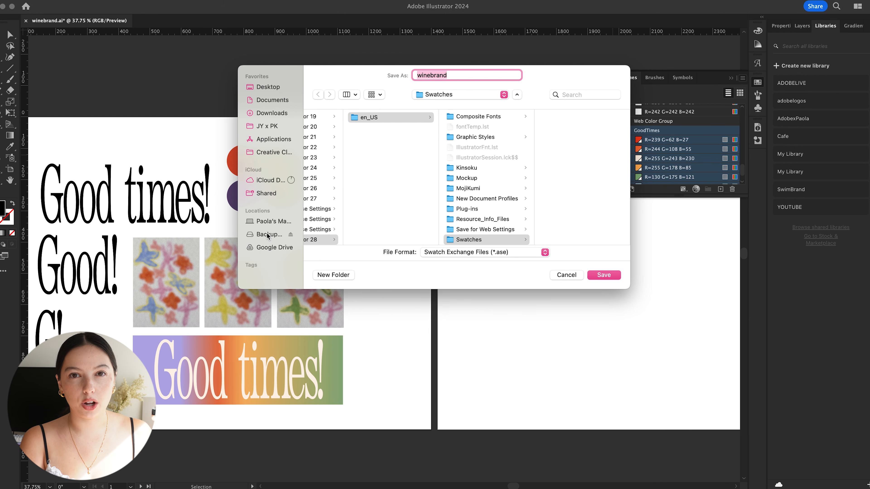
left_click(267, 234)
left_click(343, 205)
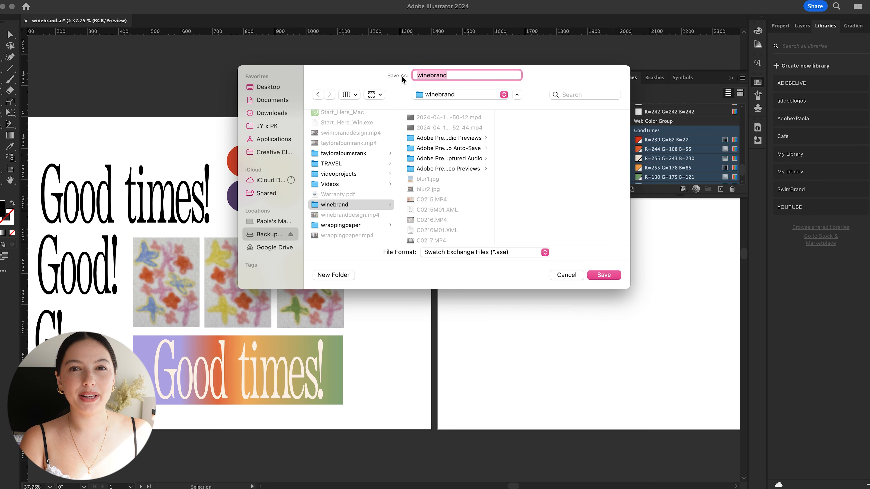
type("GoodTimesColorPalette")
key("Return")
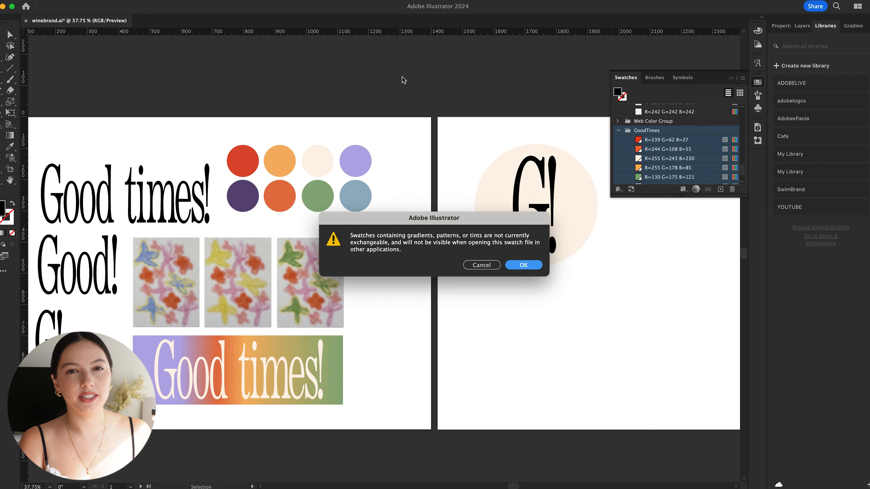
left_click(524, 266)
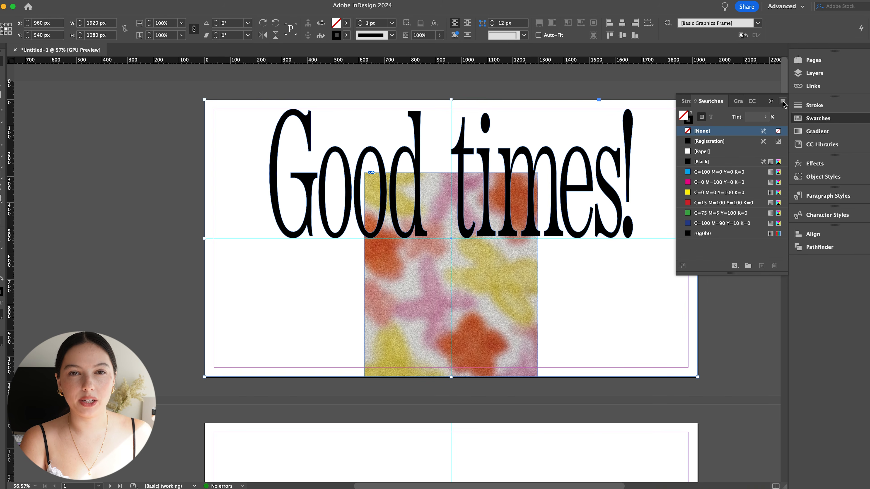
- Switch to InDesign and load the swatches from GoodTimesColorPalette.ase
left_click(782, 102)
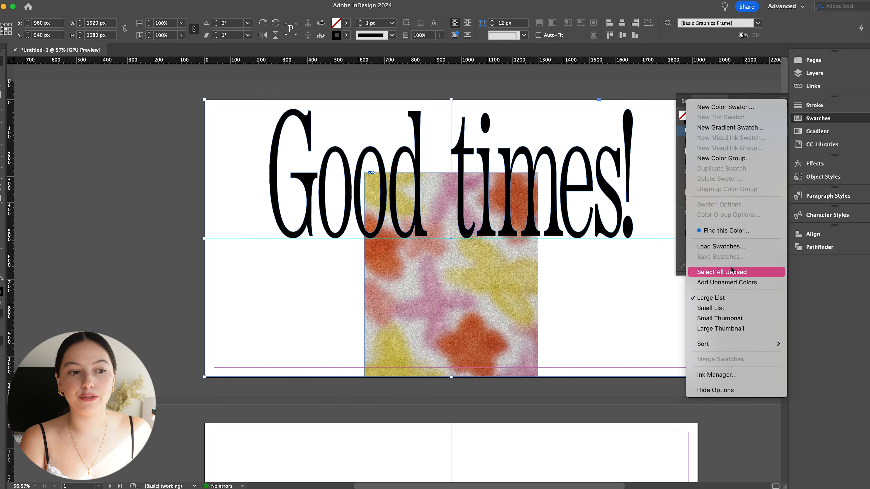
left_click(726, 246)
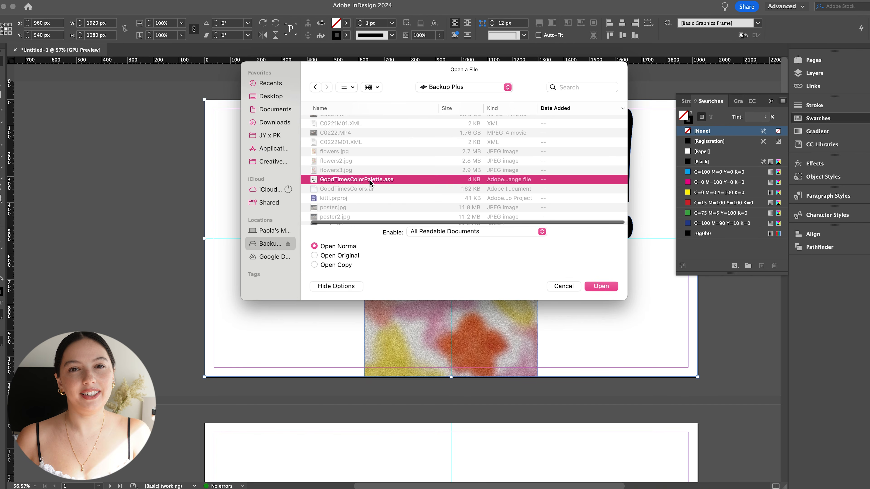
double_click(370, 179)
left_click(718, 193)
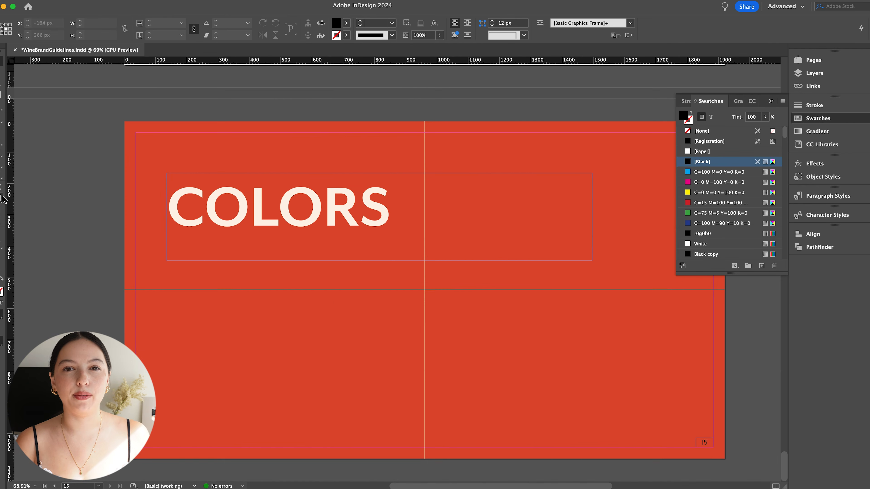
- Scatter three 126 px squares across the COLORS page and fill them with the GoodTimes lavender, green and light orange swatches
left_click_drag(380, 365, 376, 365)
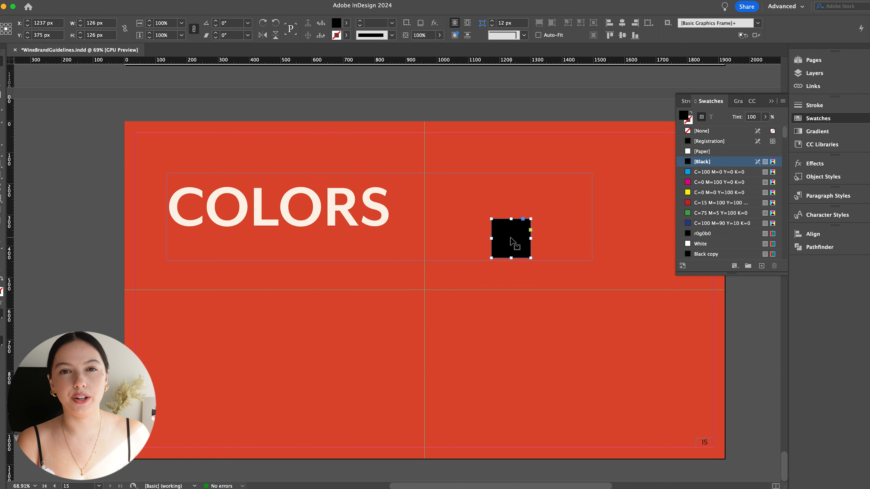
left_click_drag(610, 336, 285, 370)
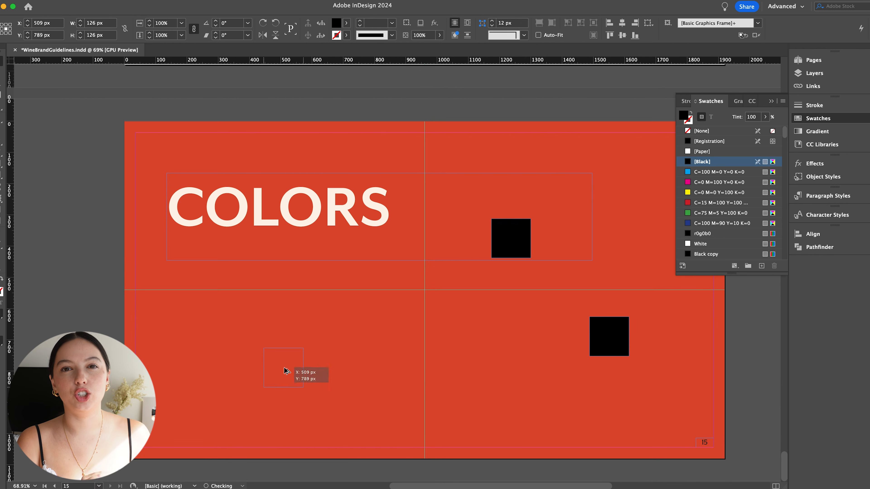
left_click_drag(785, 138, 785, 255)
left_click(719, 223)
left_click(511, 239)
scroll(706, 198, "down", 20)
left_click(709, 203)
left_click(609, 336)
scroll(703, 200, "down", 20)
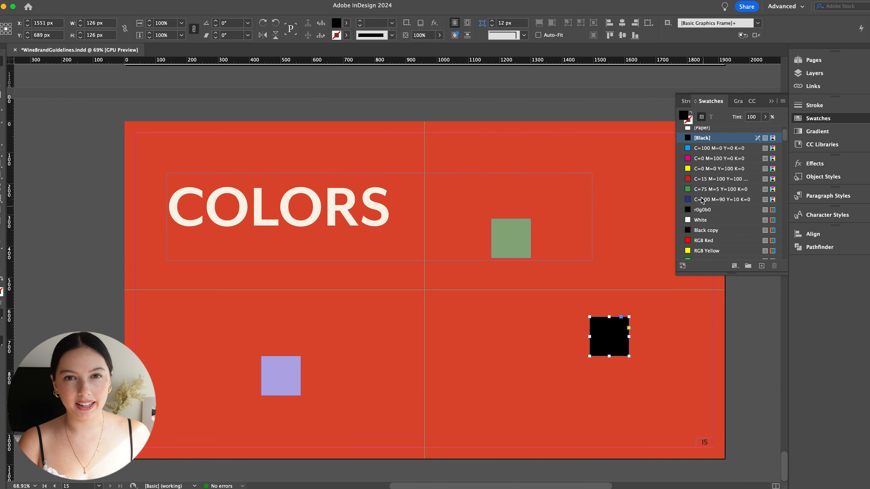
left_click(713, 199)
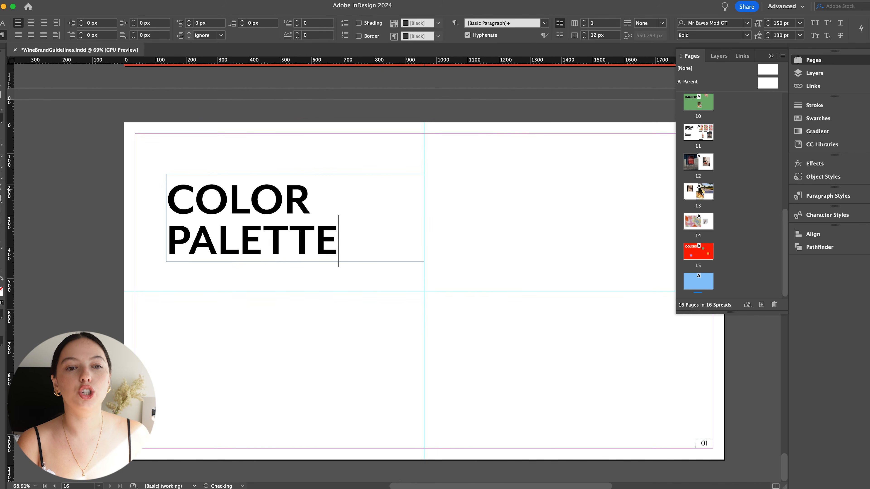
- Retitle page 16 "COLOR PALETTE" and line up five black 180 x 540 px rectangles across its upper right half
key("Escape")
left_click(325, 311)
scroll(325, 311, "right", 3)
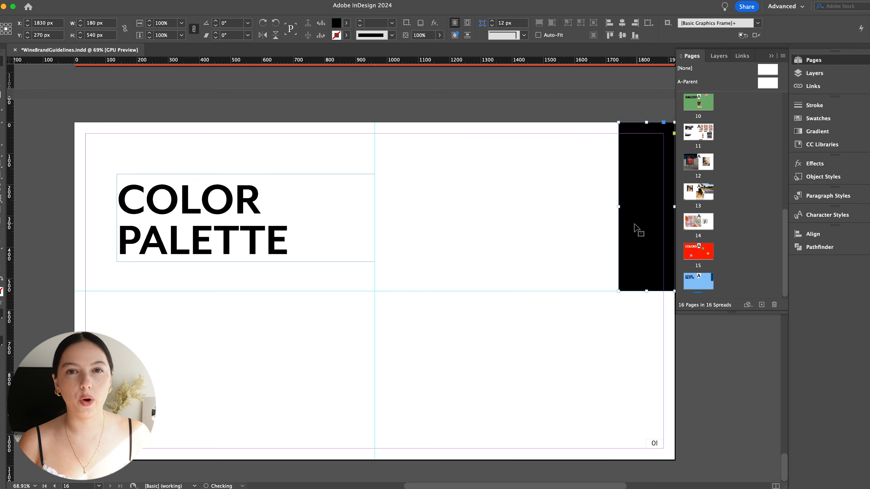
left_click_drag(634, 224, 578, 224)
left_click_drag(578, 224, 468, 224)
left_click_drag(468, 225, 416, 224)
- Fill the first two rectangles with the GoodTimes red R=239 G=62 B=27 and orange R=244 G=108 B=55
left_click(411, 256)
left_click(818, 118)
left_click_drag(785, 138, 775, 250)
left_click(722, 162)
left_click(480, 212)
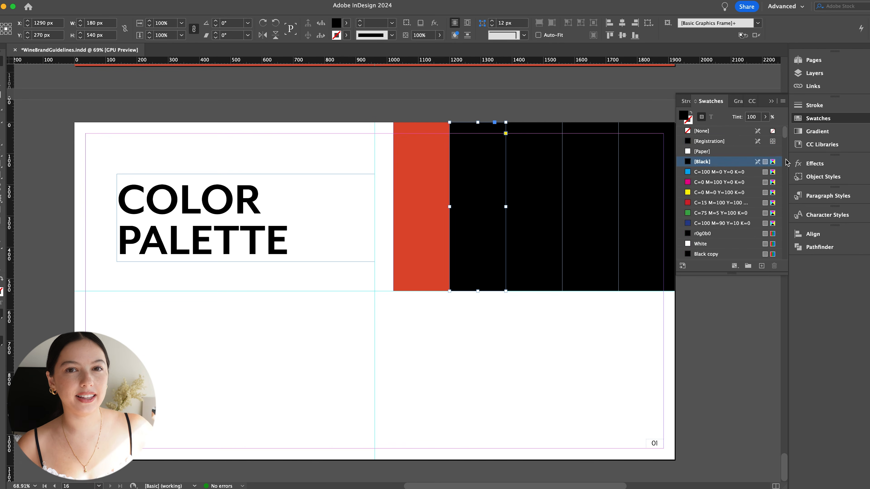
left_click_drag(785, 158, 785, 255)
left_click(723, 172)
- Fill the third to fifth rectangles with light orange R=255 G=178 B=85, cream R=255 G=243 B=230 and lime R=220 G=239 B=112
left_click(539, 190)
left_click(722, 213)
left_click_drag(785, 136, 784, 252)
left_click(577, 228)
left_click(722, 254)
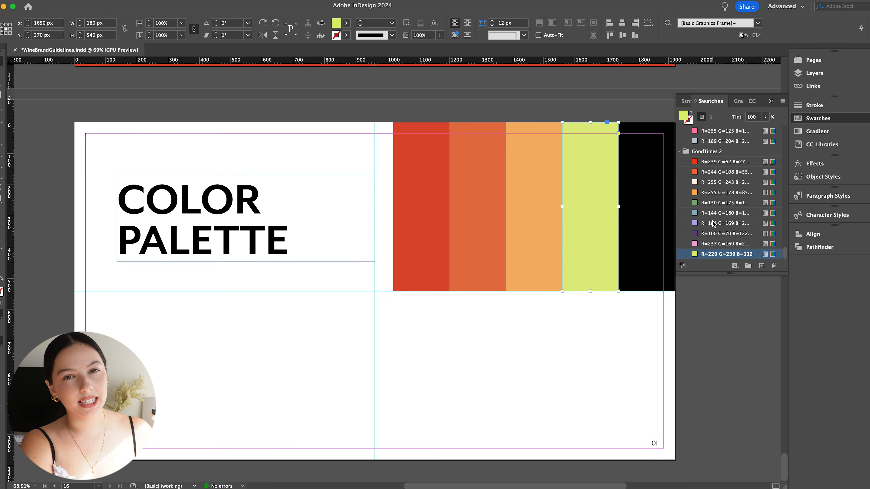
left_click(721, 182)
left_click(640, 213)
left_click_drag(785, 135, 785, 253)
left_click(723, 254)
- Duplicate the row of five color rectangles directly below onto the page's lower half and change the page number to 16
left_click_drag(383, 310, 637, 240)
left_click_drag(636, 227, 636, 395)
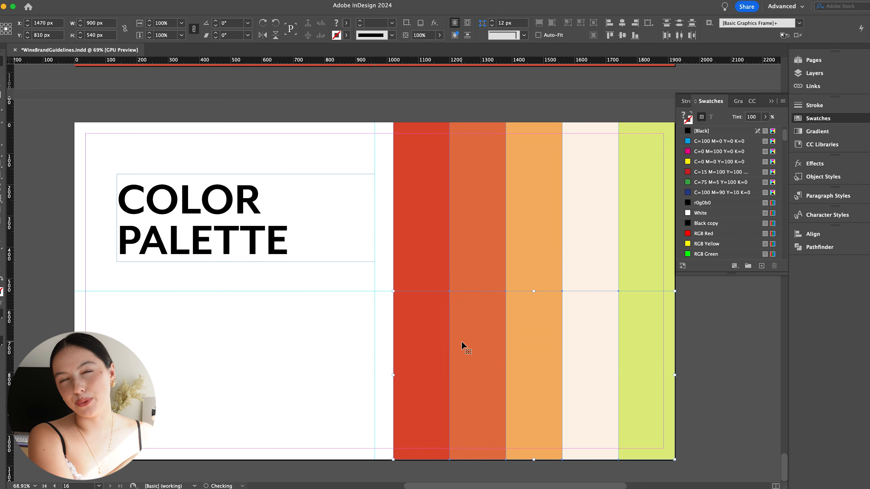
left_click(654, 444)
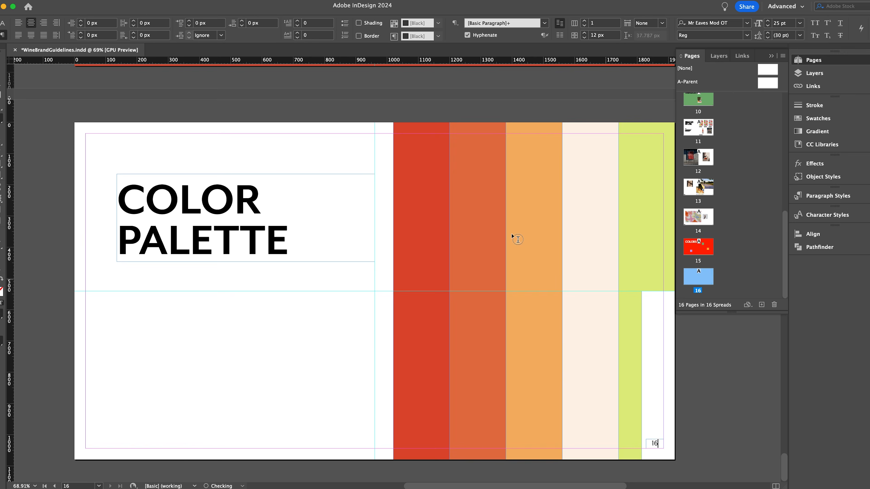
left_click_drag(656, 444, 664, 325)
- Fill the lower row's fifth rectangle with green R=130 G=175 B=121 and its fourth with blue R=144 G=180 B=196
left_click(421, 325)
left_click(817, 118)
left_click(722, 202)
left_click(639, 326)
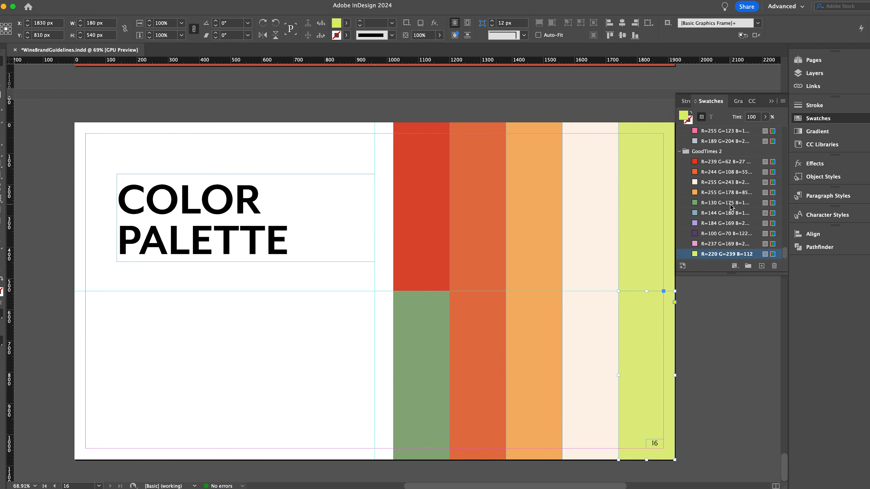
left_click(722, 202)
left_click(587, 323)
left_click(722, 213)
- Fill the lower row's third, second and first rectangles with the GoodTimes lavender, dark purple and pink swatches
left_click(533, 323)
left_click(478, 325)
left_click(722, 233)
left_click(421, 326)
left_click(722, 243)
left_click(332, 321)
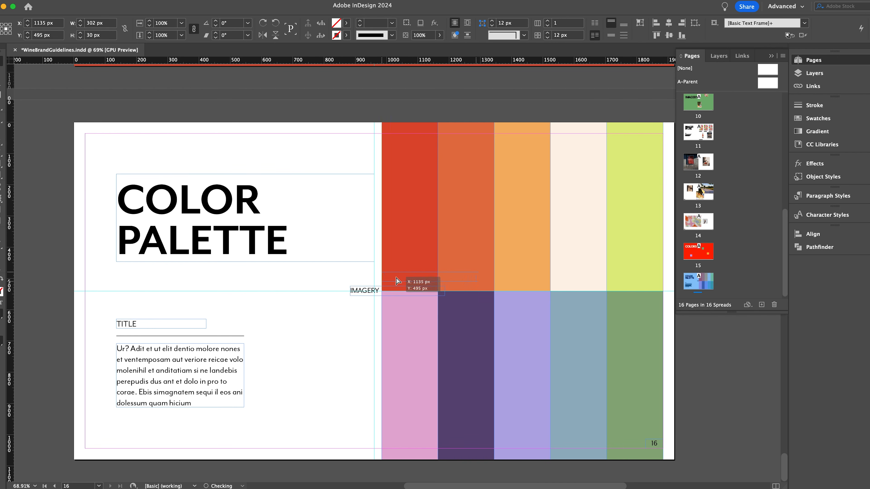
- Replace the copied IMAGERY label with RGB values, label all ten color rectangles with their own values, and preview the page
double_click(426, 283)
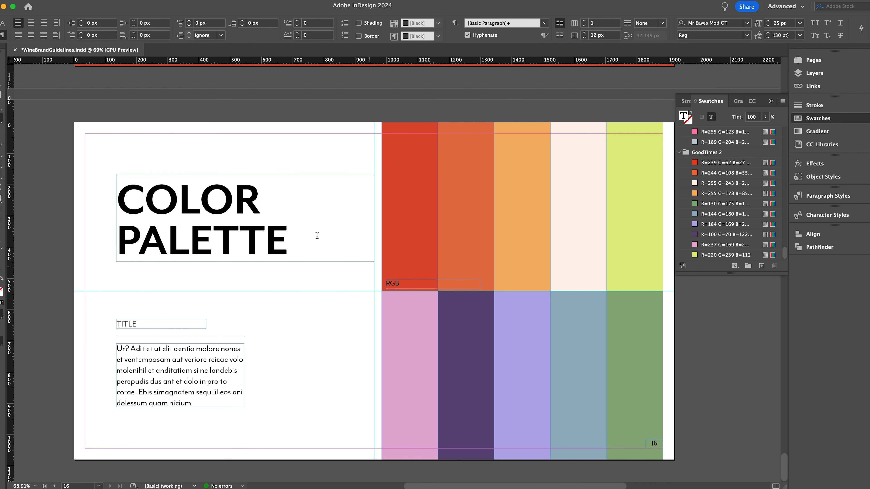
key("super+a")
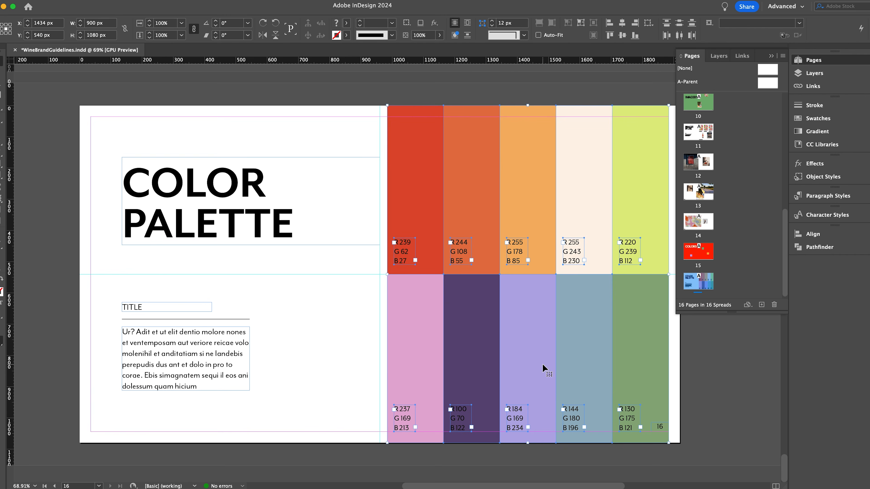
left_click_drag(627, 355, 612, 354)
left_click(668, 376)
key("w")
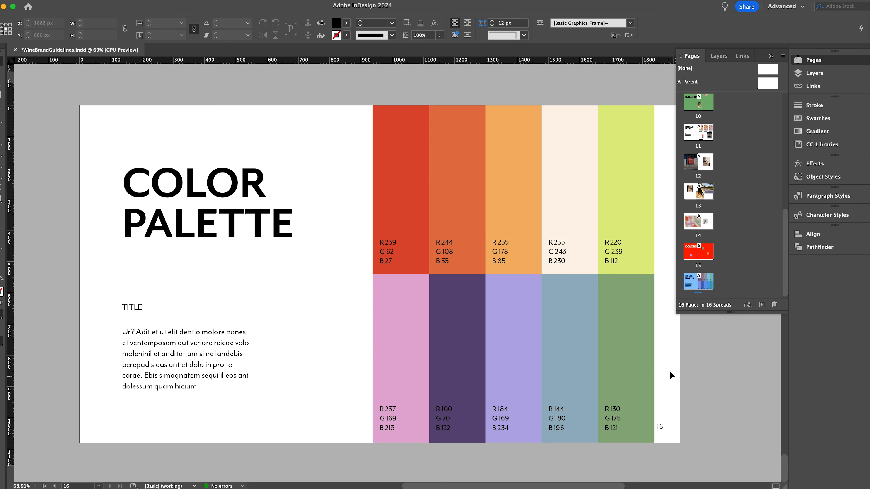
key("w")
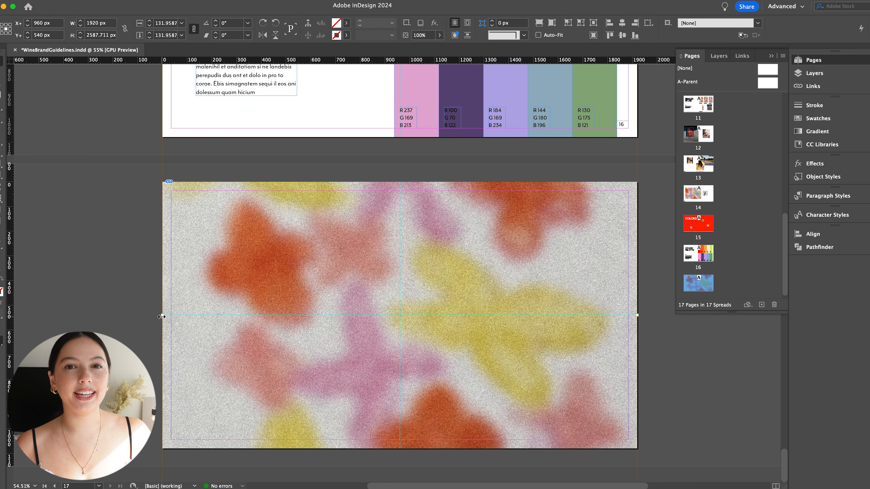
- Enlarge and reposition the flower image inside its full-page frame on page 17
left_click_drag(92, 278, 92, 353)
left_click_drag(92, 312, 93, 342)
left_click(113, 338)
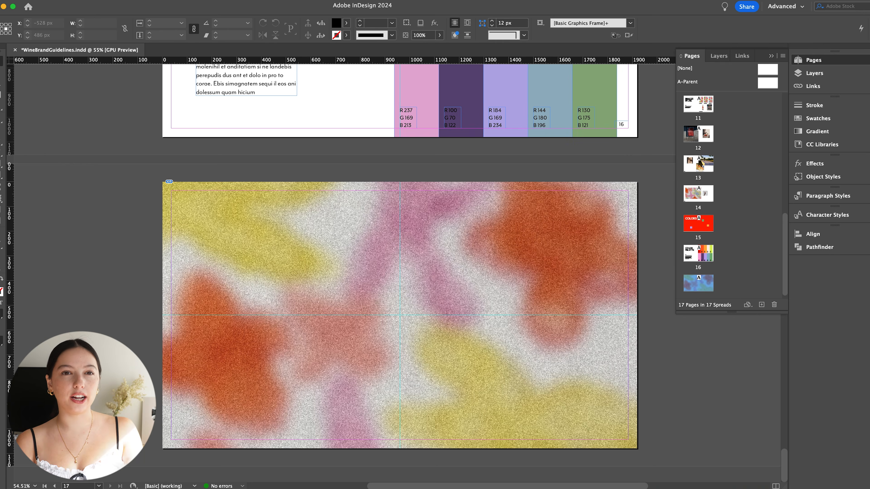
- Switch to Illustrator and copy the black "Good!" wordmark
key("super+Tab")
left_click(221, 281)
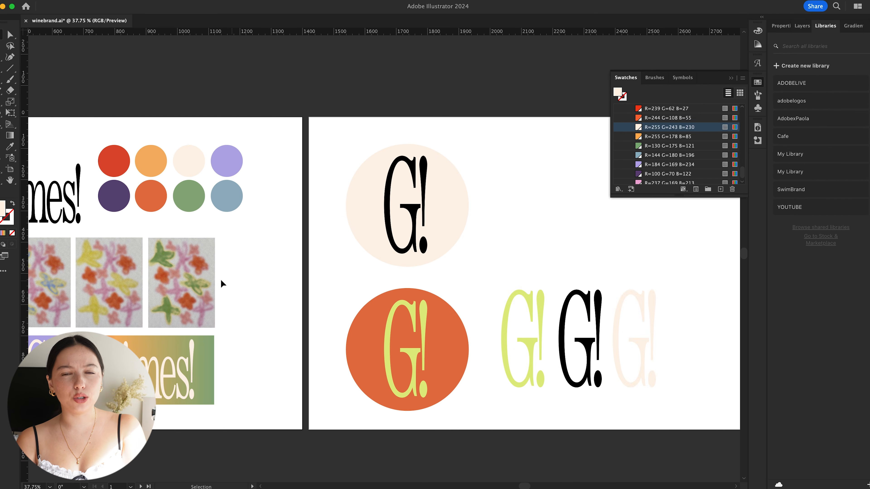
scroll(100, 214, "left", 1)
scroll(101, 214, "left", 5)
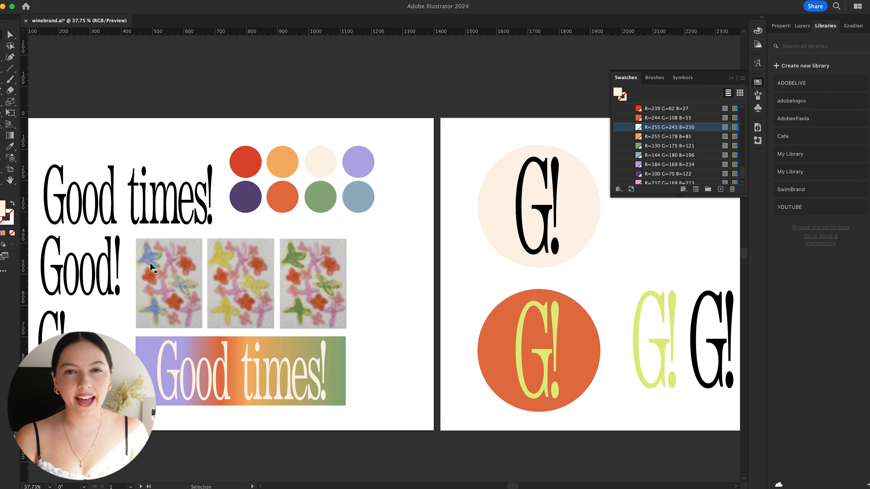
left_click(103, 276)
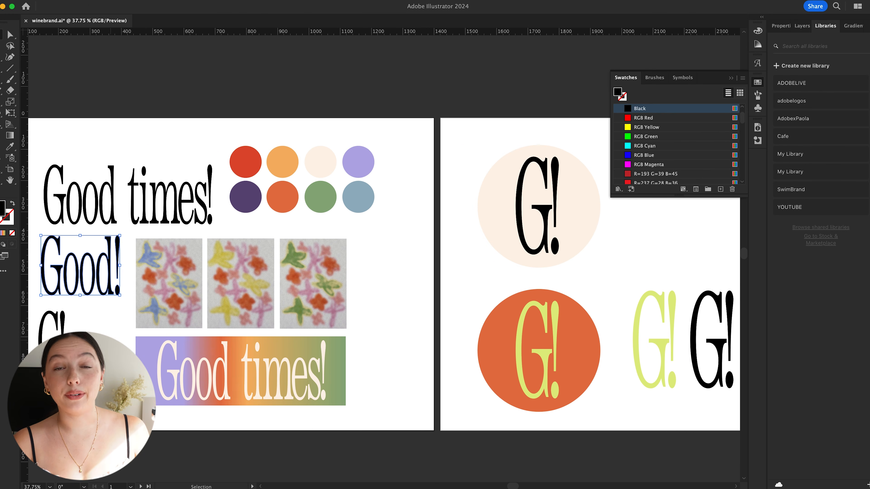
- Switch back to InDesign, paste the "Good!" wordmark over page 17's flower image and place it toward the lower part of the page
key("super+Tab")
key("super+v")
left_click_drag(404, 302, 407, 433)
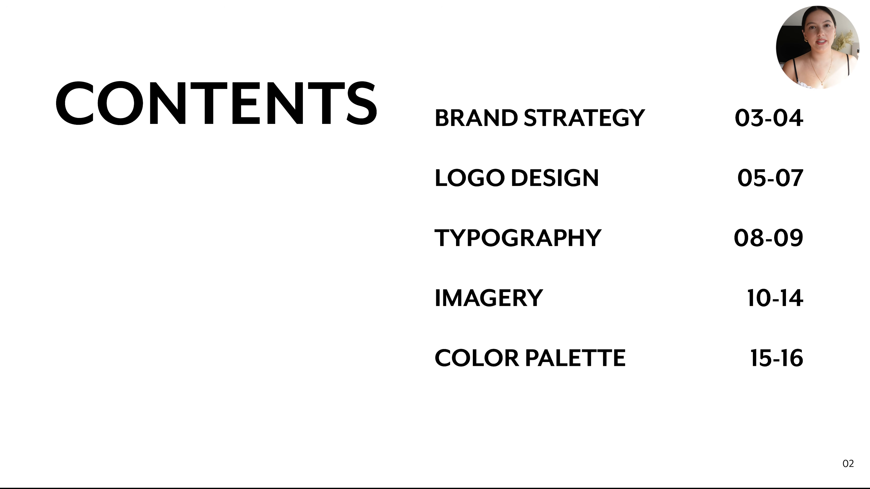
- Review the guidelines in presentation mode, paging from the contents page through to the COLORS page
key("Right")
key("Right")
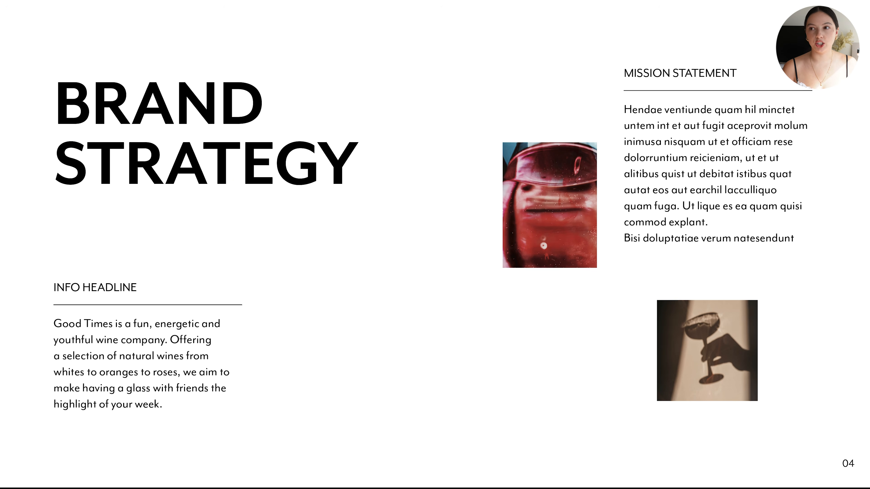
key("Right")
key("Right")
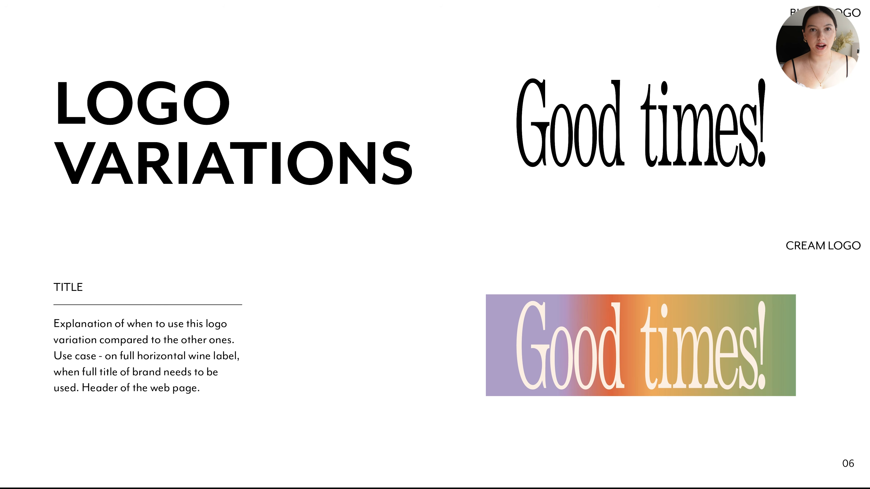
key("Right")
key("Right")
key("Right")
key("Right")
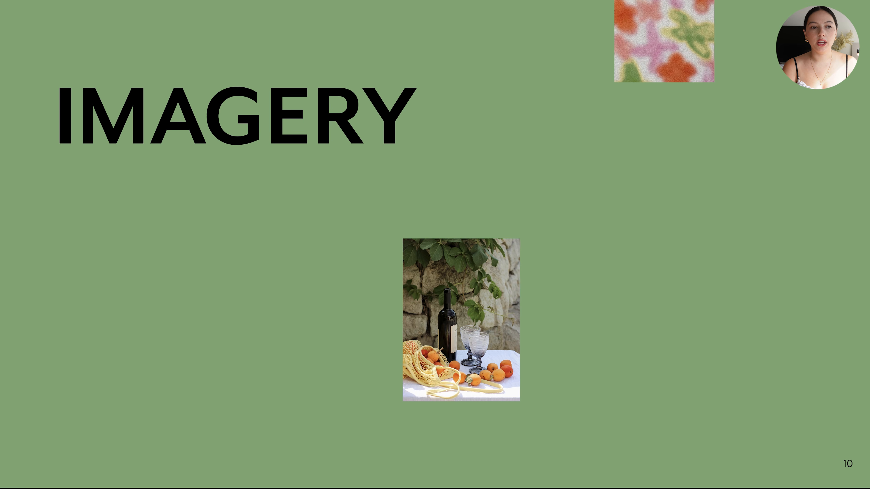
key("Right")
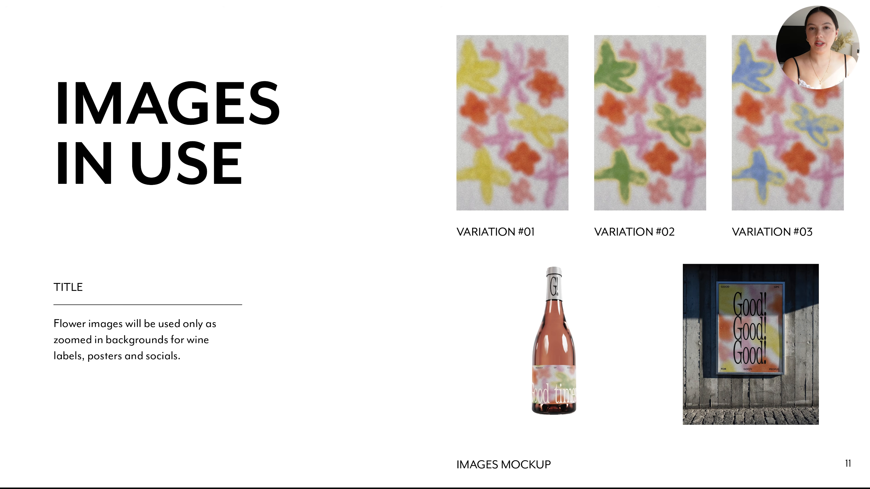
key("Right")
key("Right")
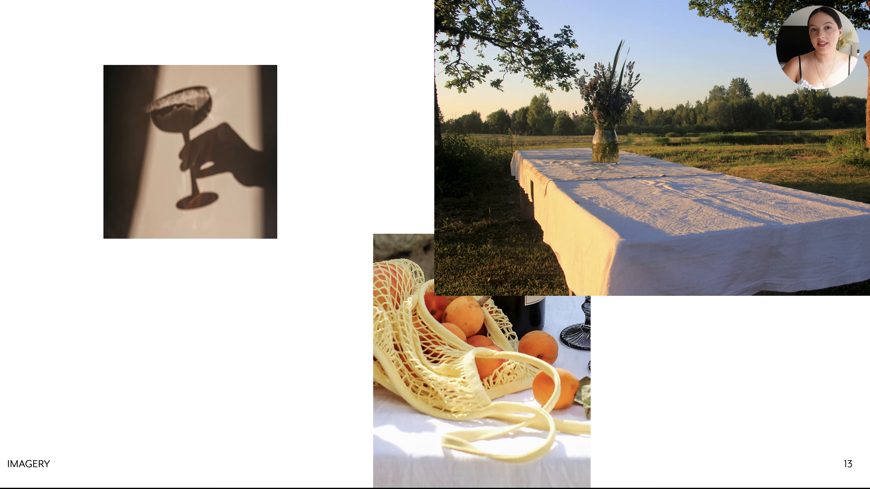
key("Right")
key("Right")
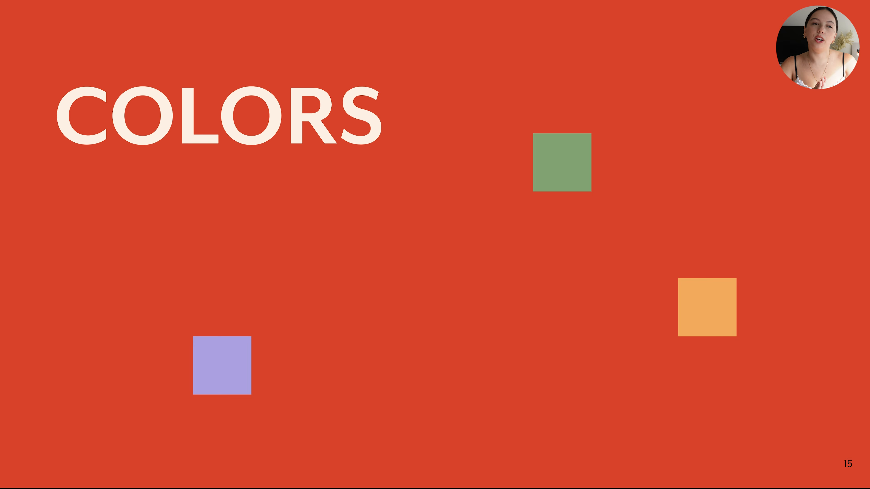